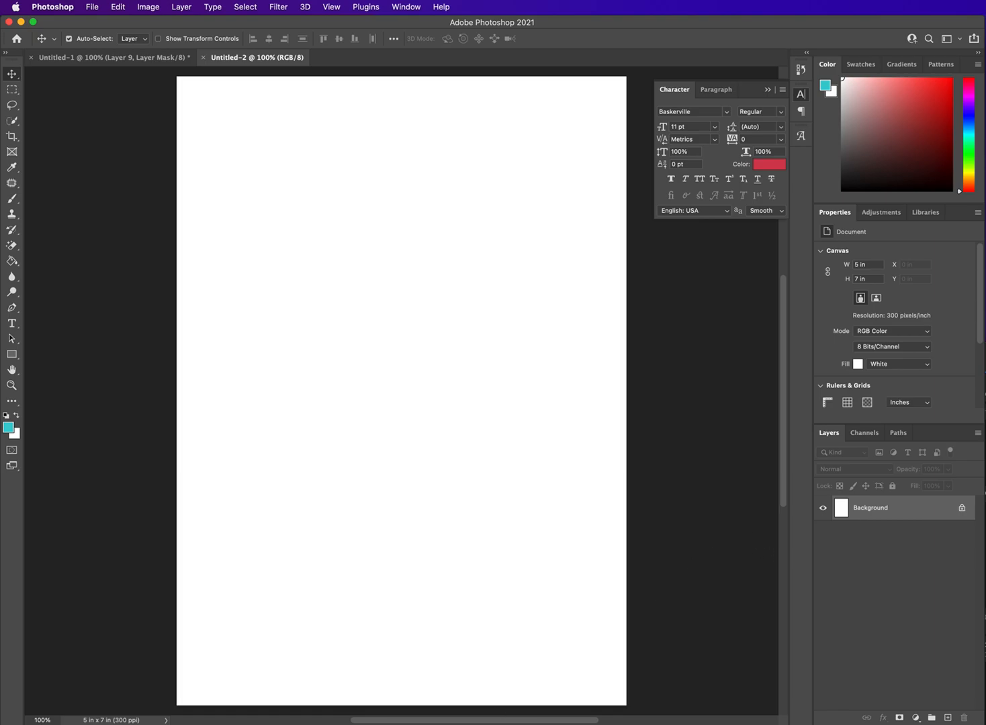
# Step: Open Photo Booth and place its newest portrait photo on the blank 5 x 7 in Photoshop document as a new layer
pyautogui.press('super+space')
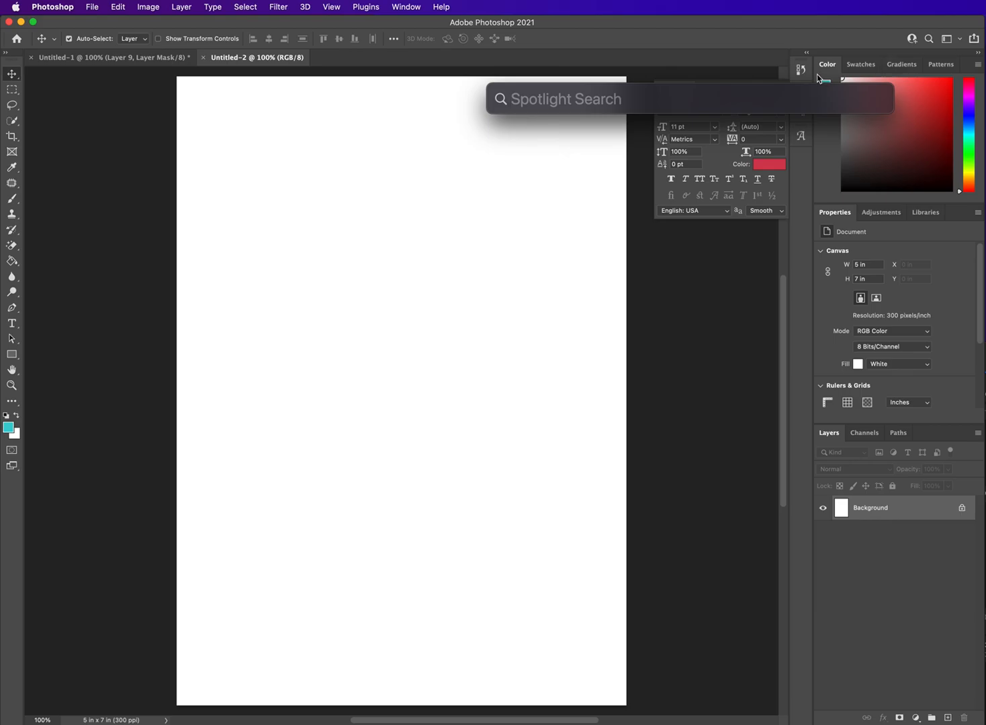
pyautogui.write('p')
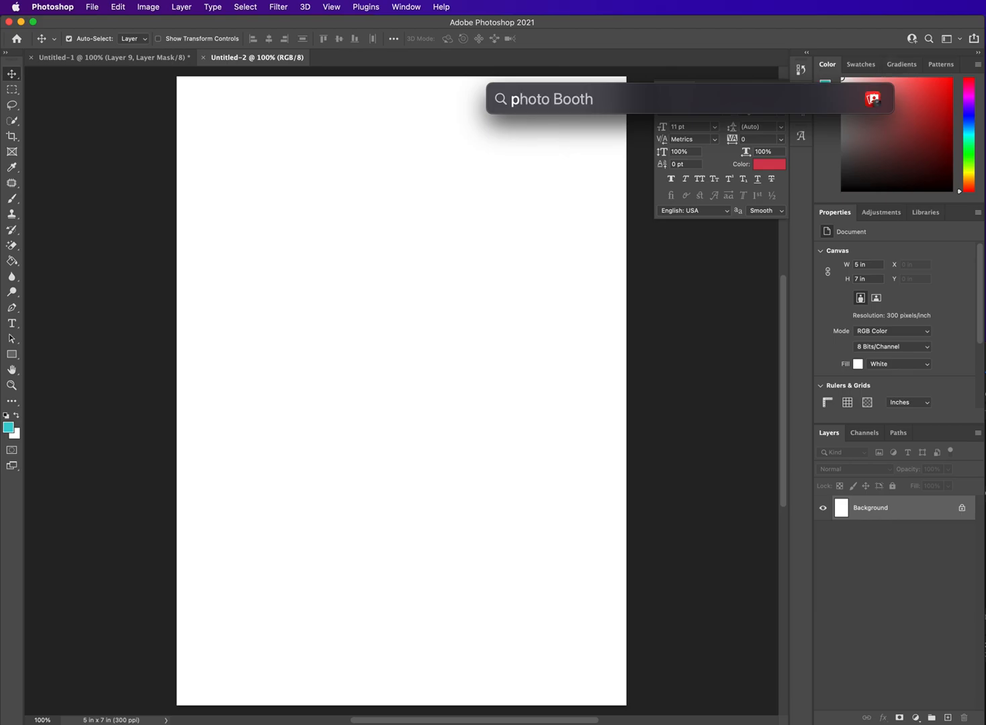
pyautogui.press('Return')
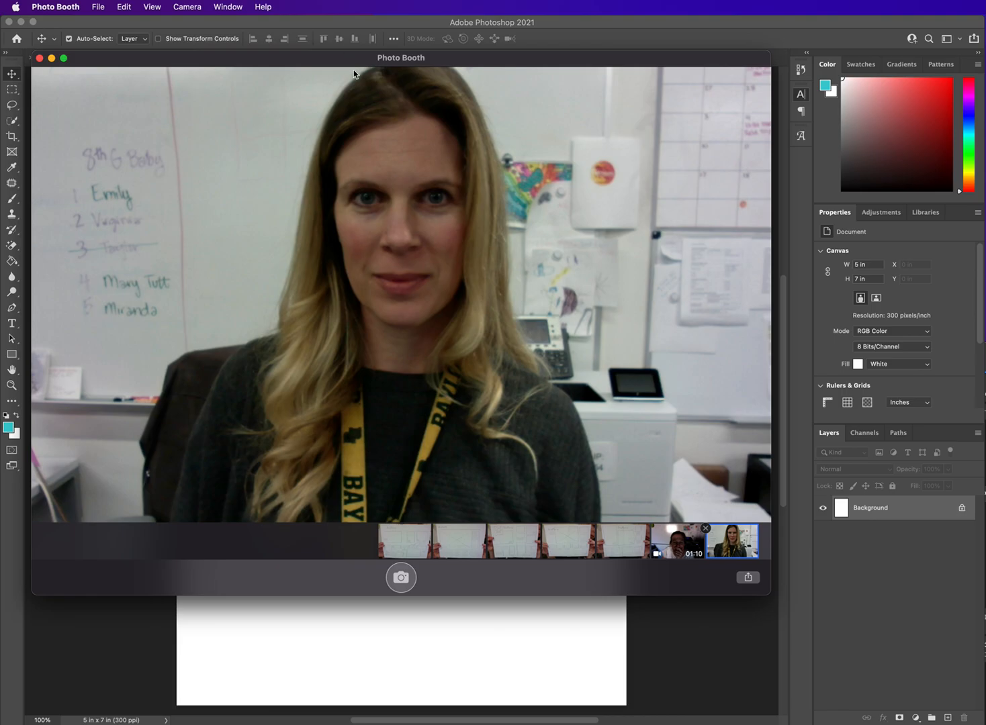
pyautogui.moveTo(356, 62); pyautogui.dragTo(465, 307)
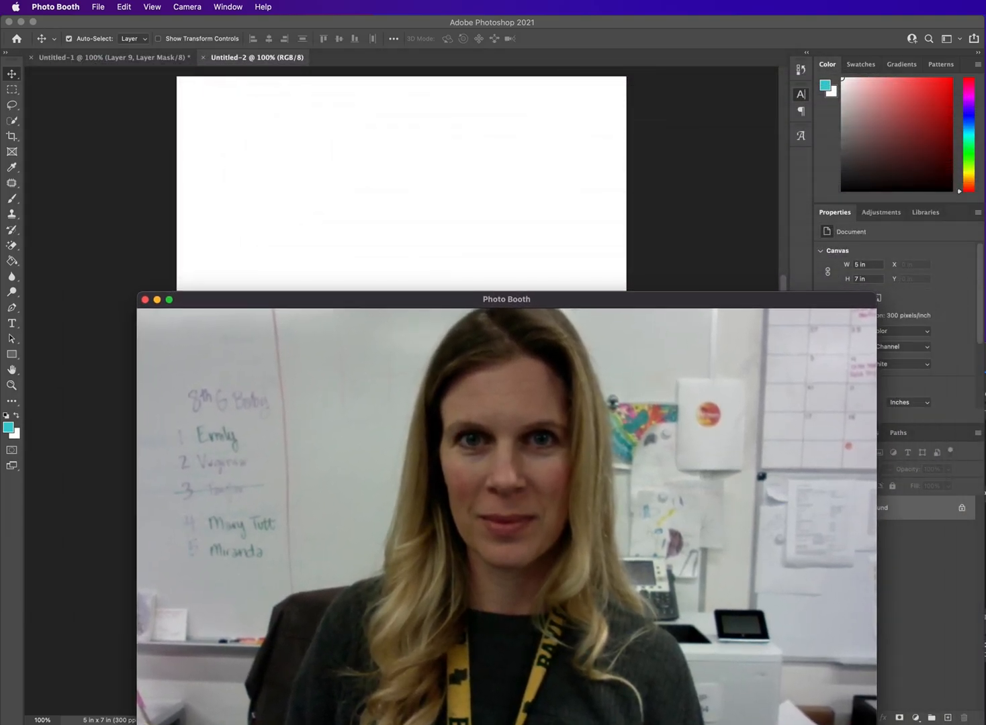
pyautogui.moveTo(819, 720); pyautogui.dragTo(432, 379)
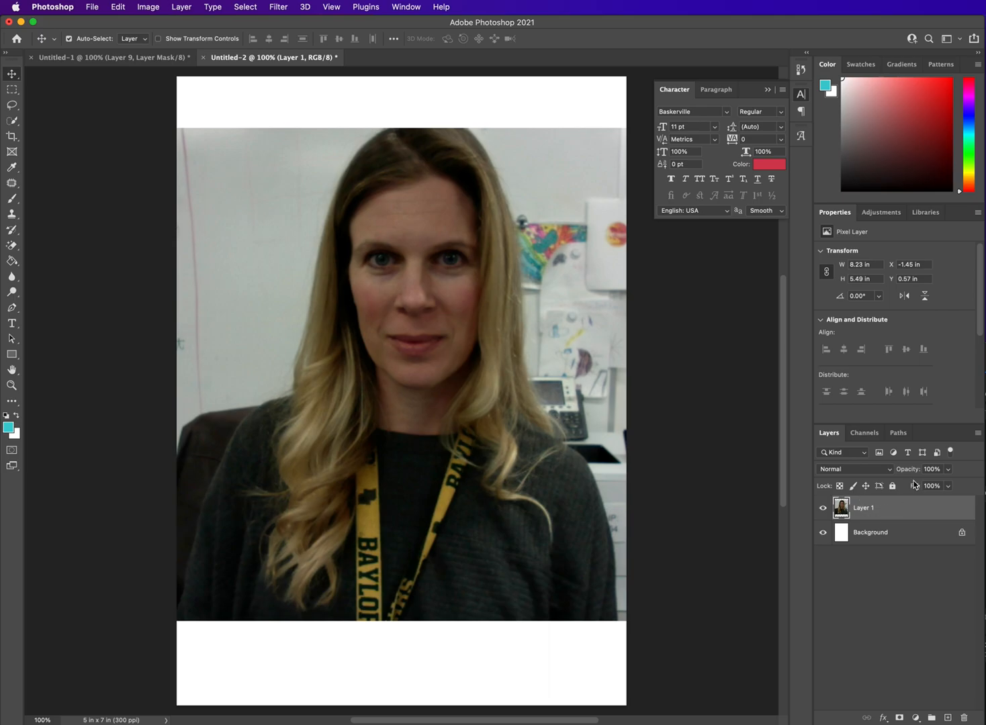
# Step: Remove the background from the portrait photo on Layer 1
pyautogui.moveTo(981, 311); pyautogui.dragTo(981, 394)
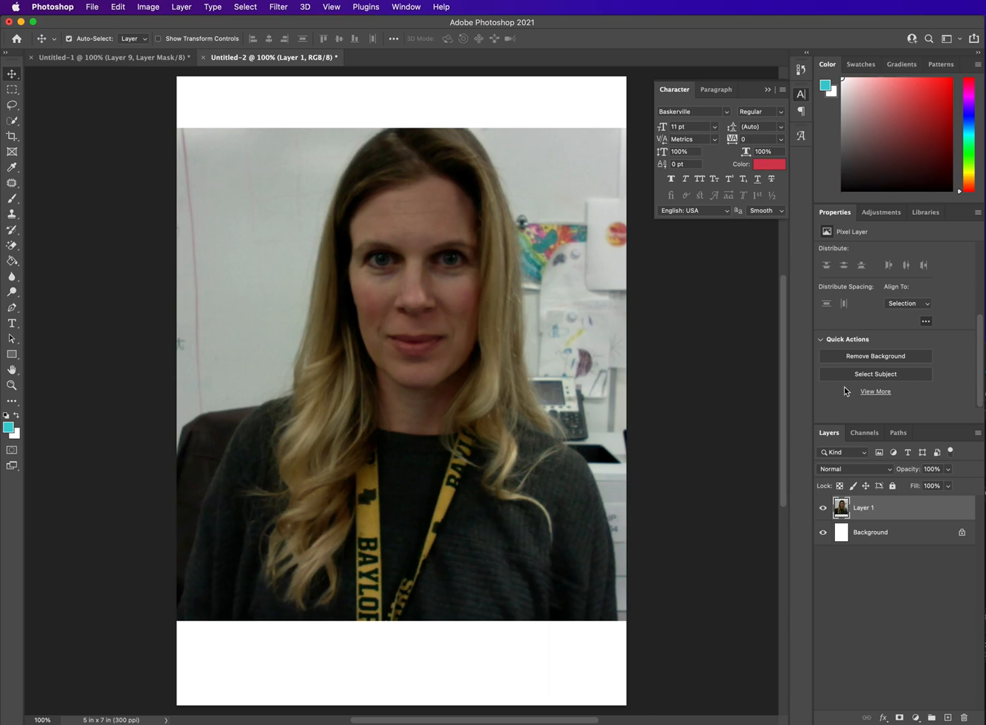
pyautogui.click(890, 360)
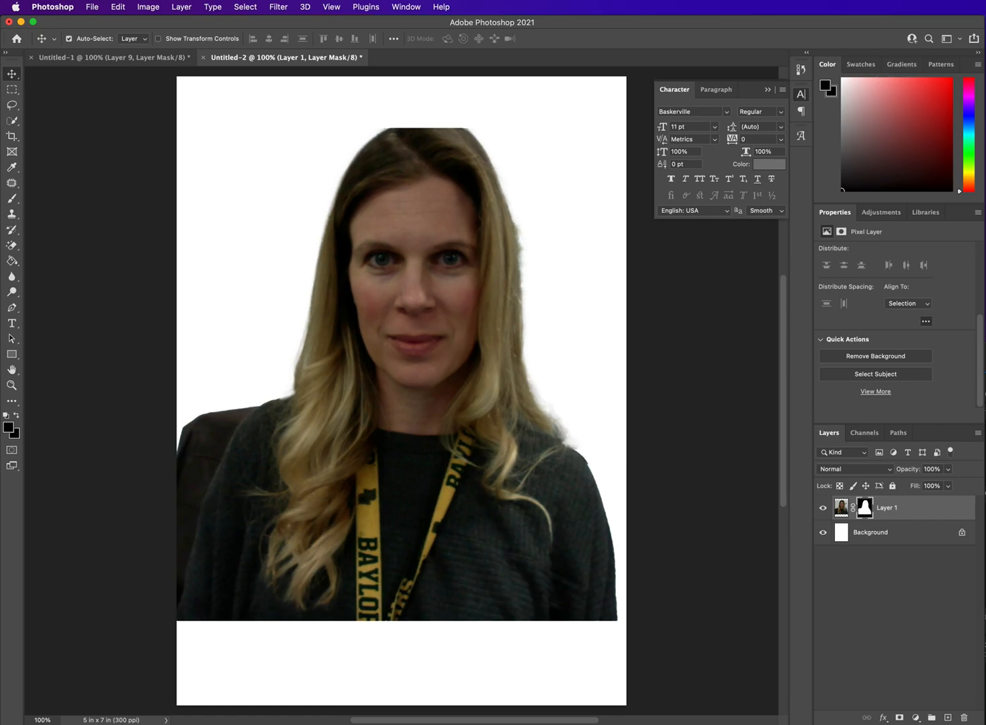
# Step: Place the Underwater image from the Desktop and stretch it upward to the canvas's top edge and downward to about 123% height
pyautogui.press('super+Tab')
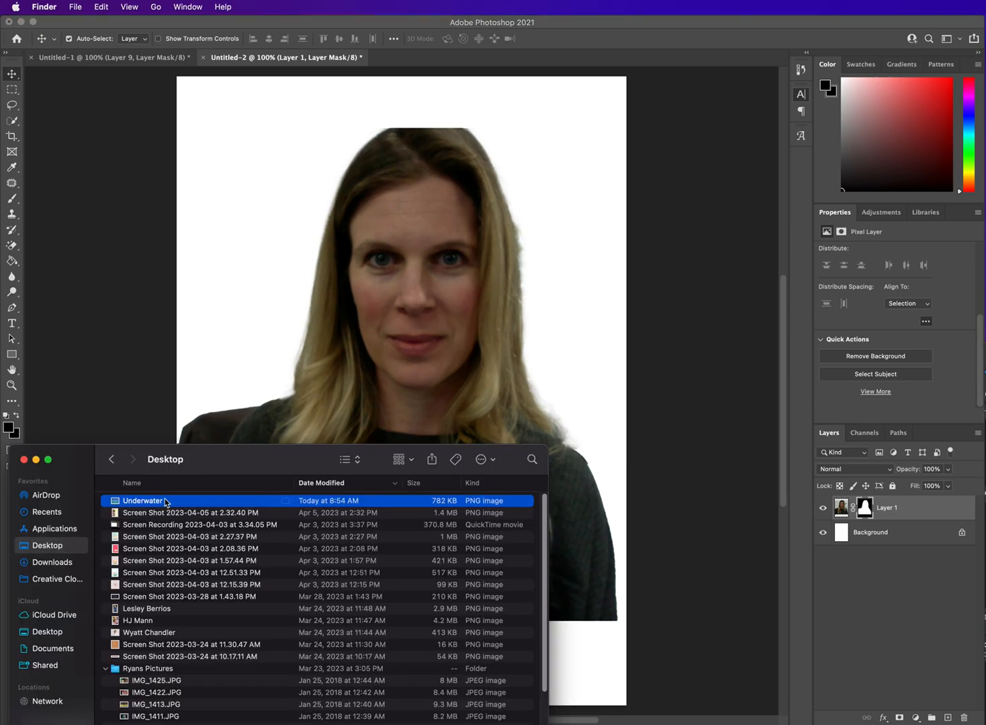
pyautogui.moveTo(147, 505); pyautogui.dragTo(254, 279)
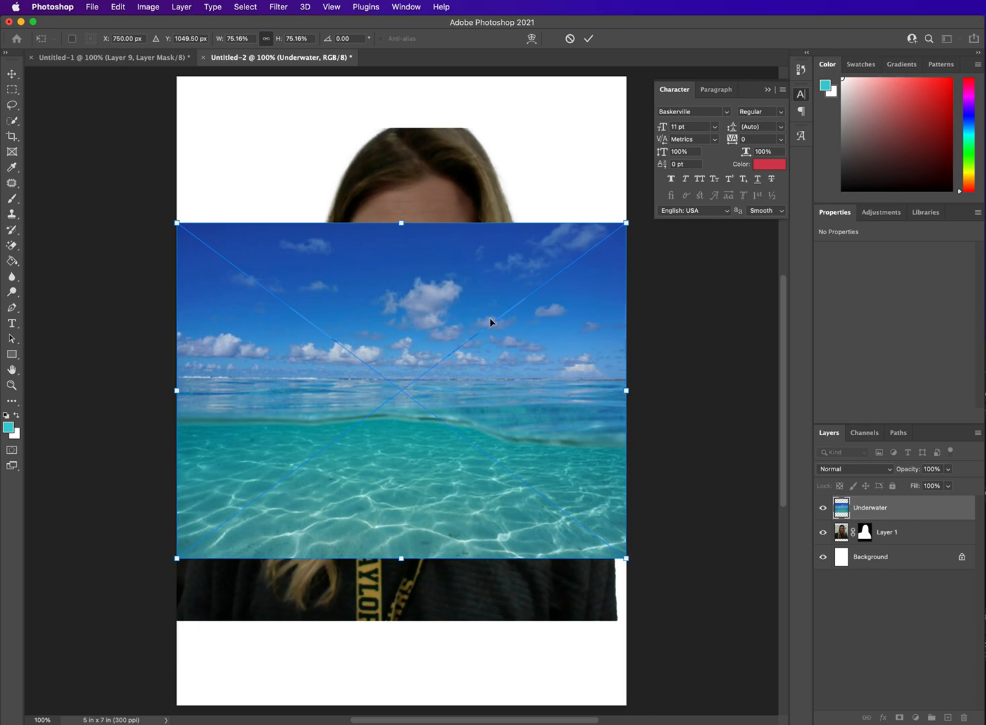
pyautogui.moveTo(402, 223); pyautogui.dragTo(401, 76)
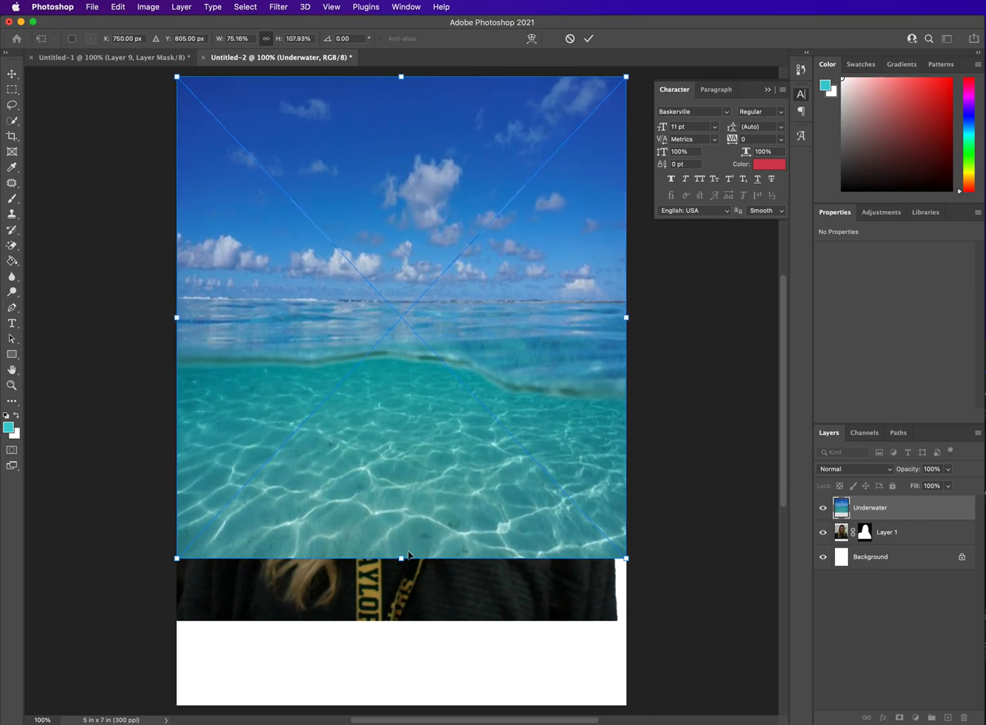
pyautogui.moveTo(401, 558); pyautogui.dragTo(405, 627)
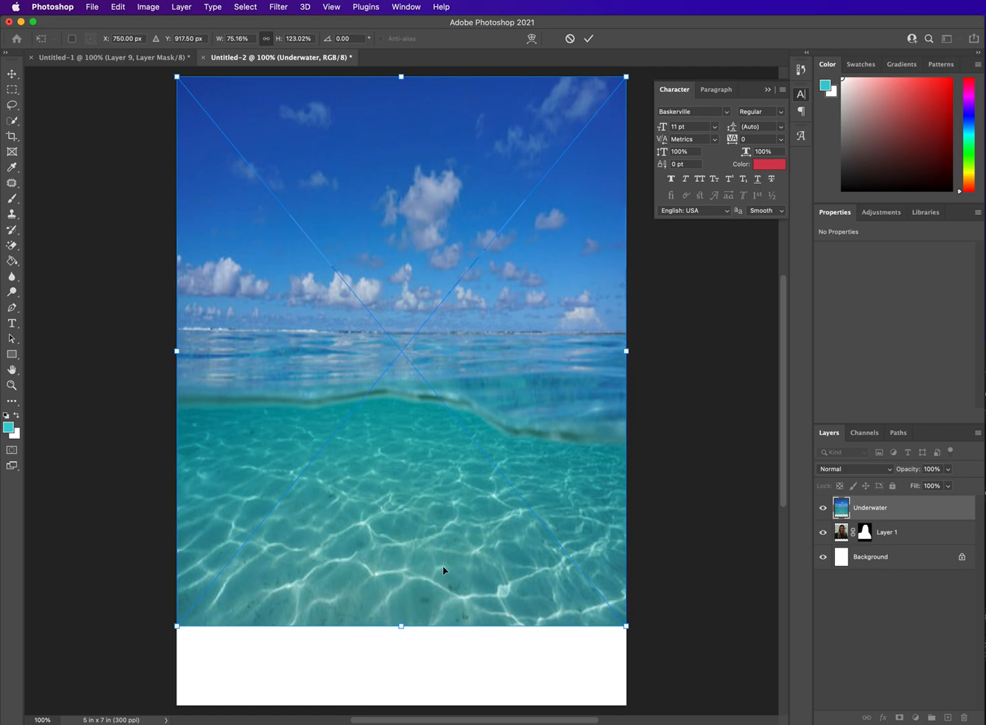
pyautogui.press('Return')
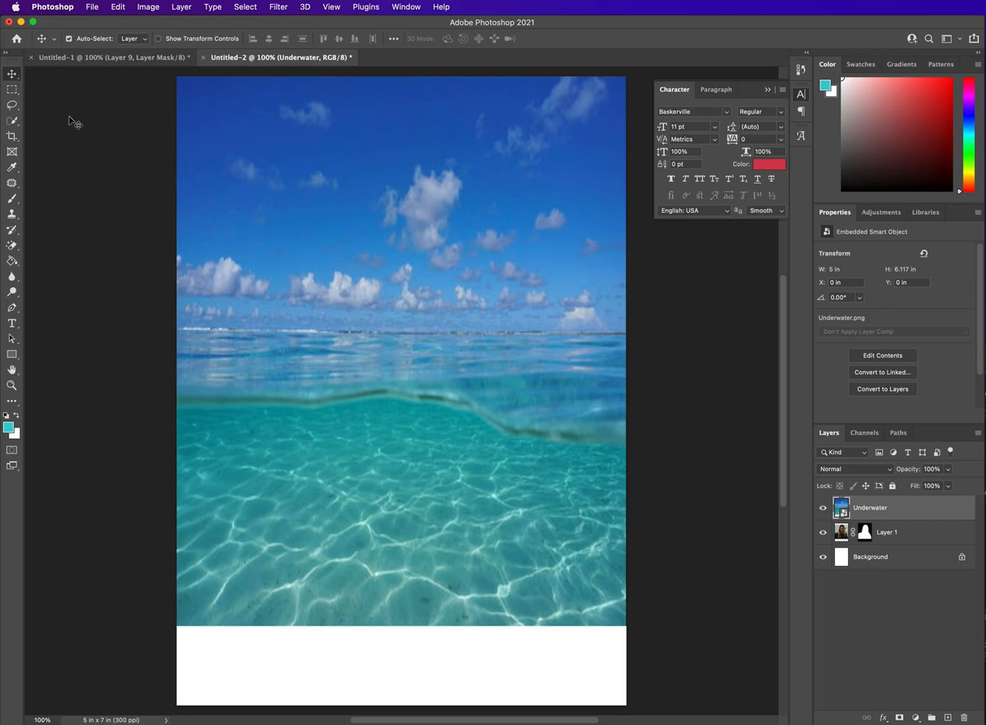
# Step: Move the Underwater image up to about Y -0.47 in and rasterize its layer
pyautogui.moveTo(419, 365); pyautogui.dragTo(423, 328)
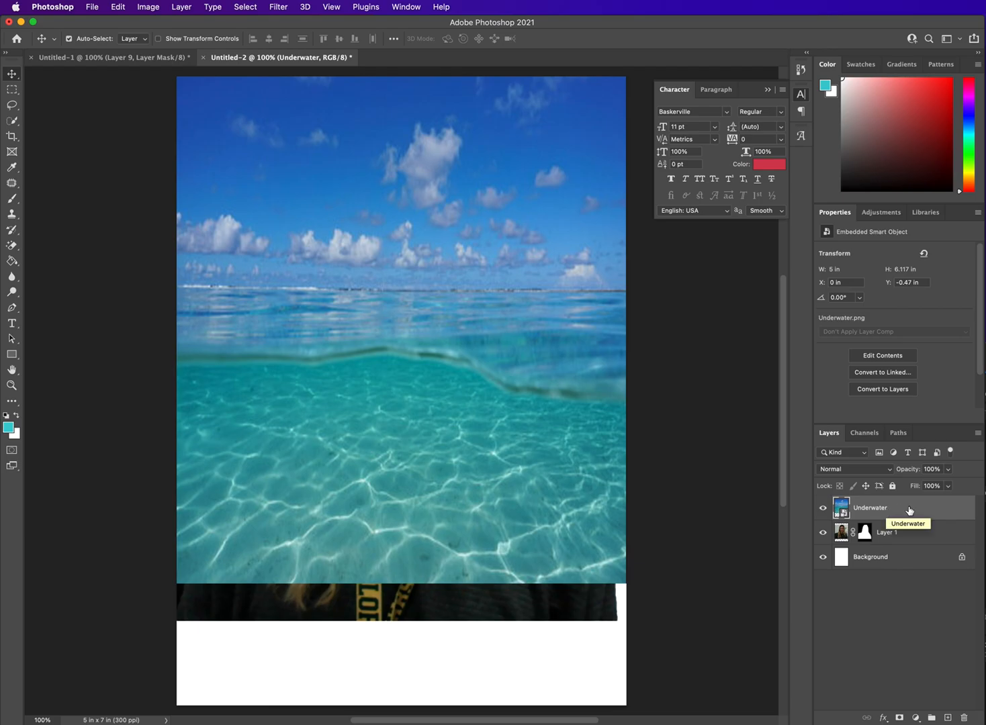
pyautogui.click(876, 389)
pyautogui.click(800, 282)
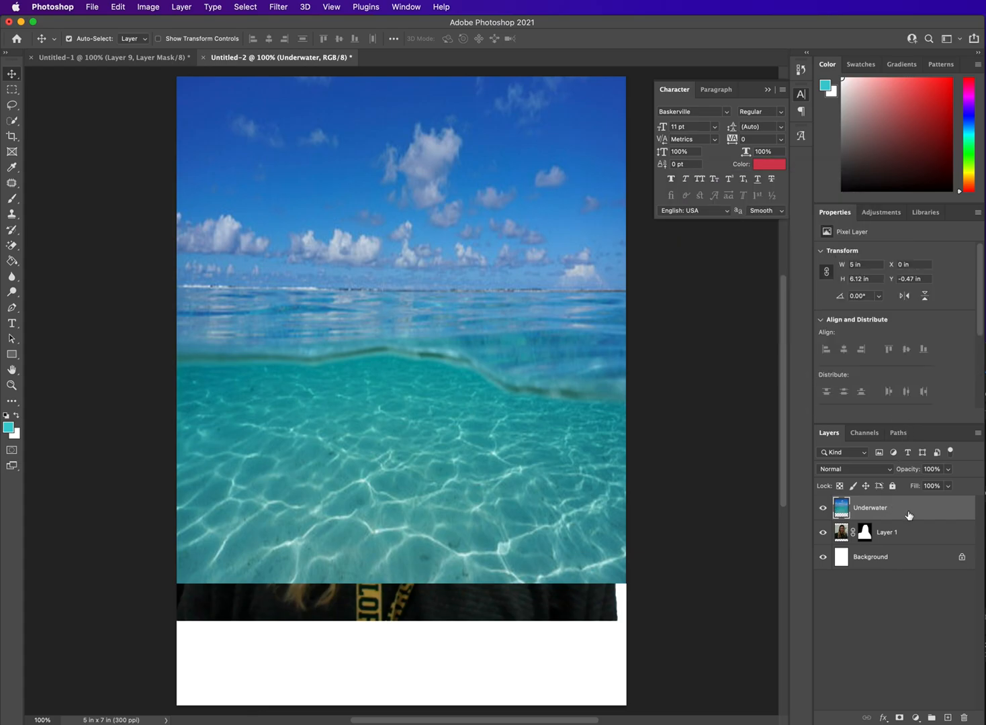
# Step: Add two copies of the Underwater layer and move them up to line up over the original image
pyautogui.press('super+v')
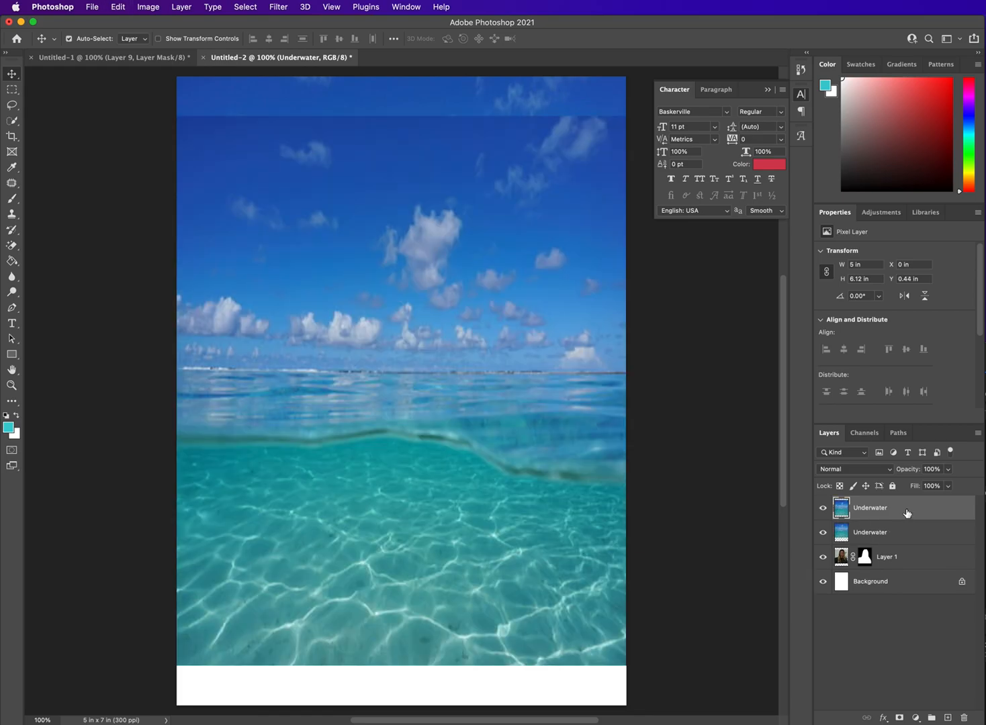
pyautogui.moveTo(510, 363); pyautogui.dragTo(518, 293)
pyautogui.press('super+v')
pyautogui.moveTo(493, 480); pyautogui.dragTo(501, 404)
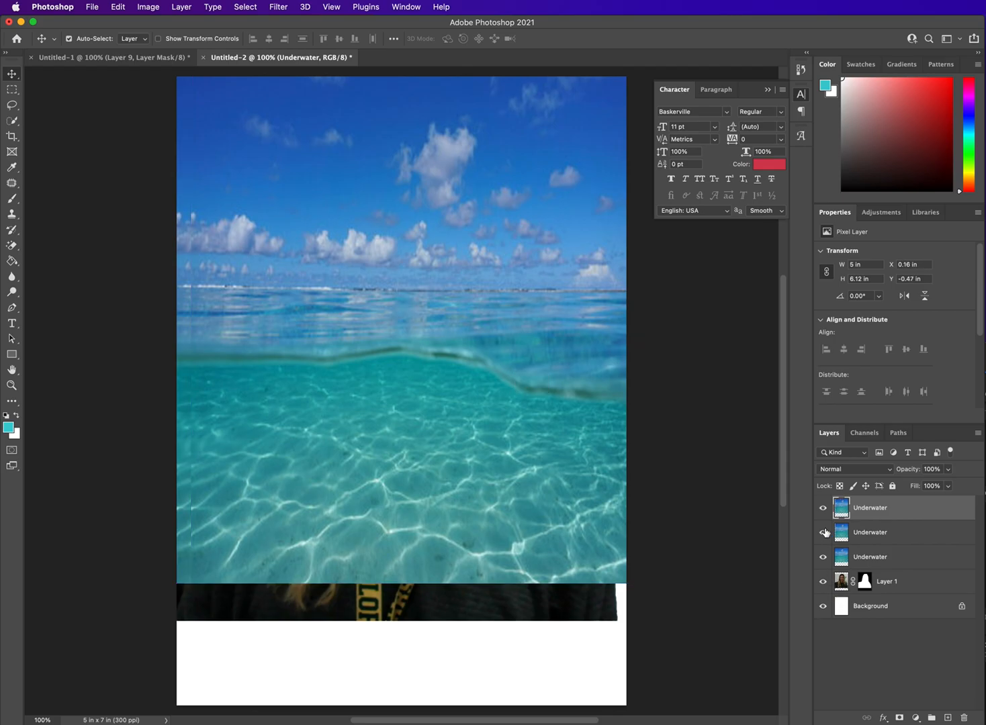
# Step: Check the Underwater layers by toggling their visibility, and nudge the lowest one to Y -0.48 in
pyautogui.click(825, 559)
pyautogui.click(825, 559)
pyautogui.click(823, 508)
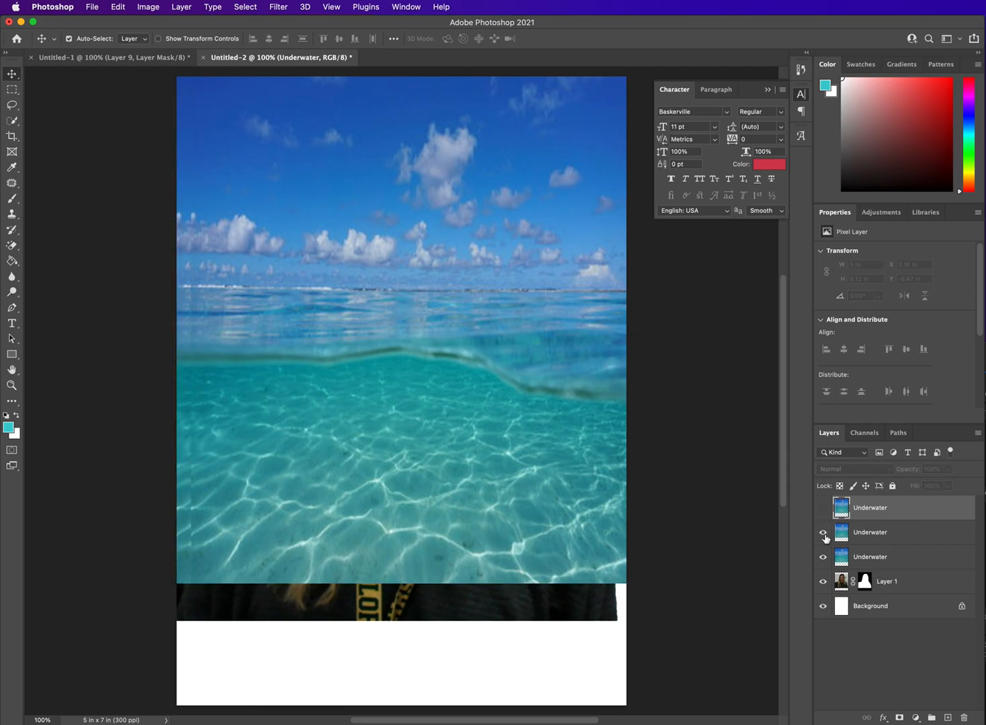
pyautogui.click(824, 534)
pyautogui.moveTo(600, 529); pyautogui.dragTo(604, 528)
pyautogui.click(823, 533)
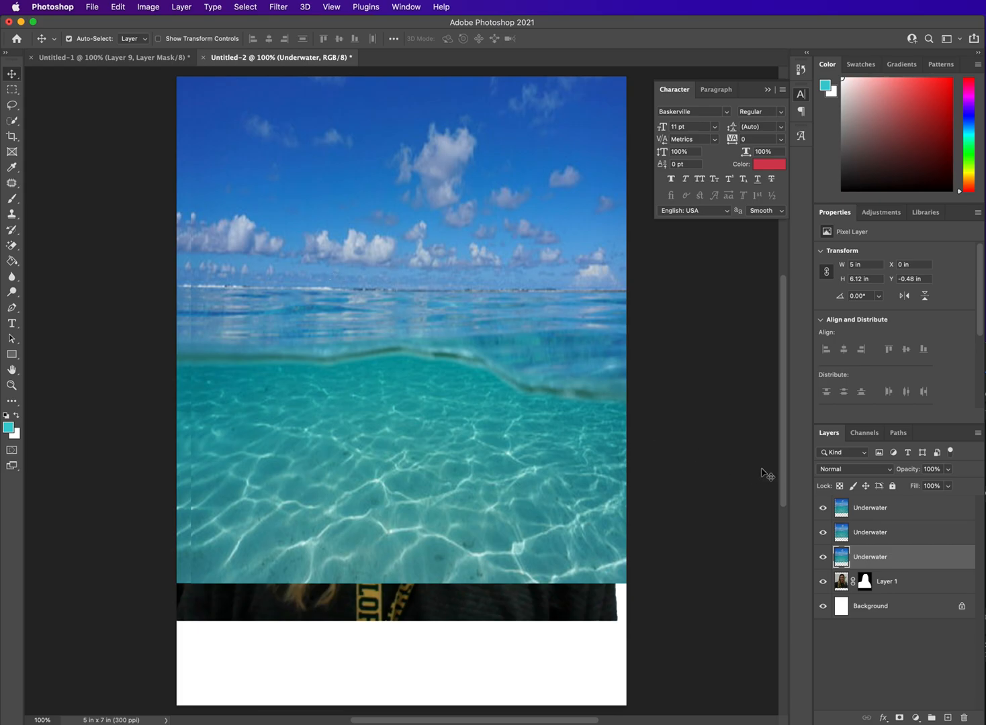
# Step: Delete everything below the horizon from the topmost Underwater layer with a full-width rectangular selection
pyautogui.click(920, 513)
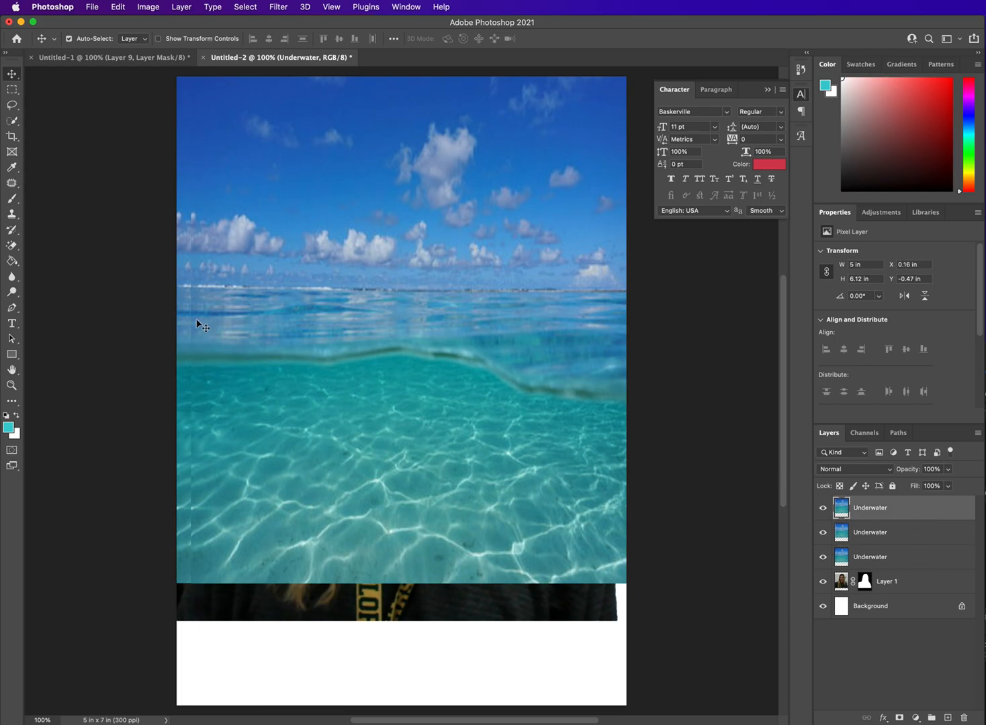
pyautogui.click(12, 91)
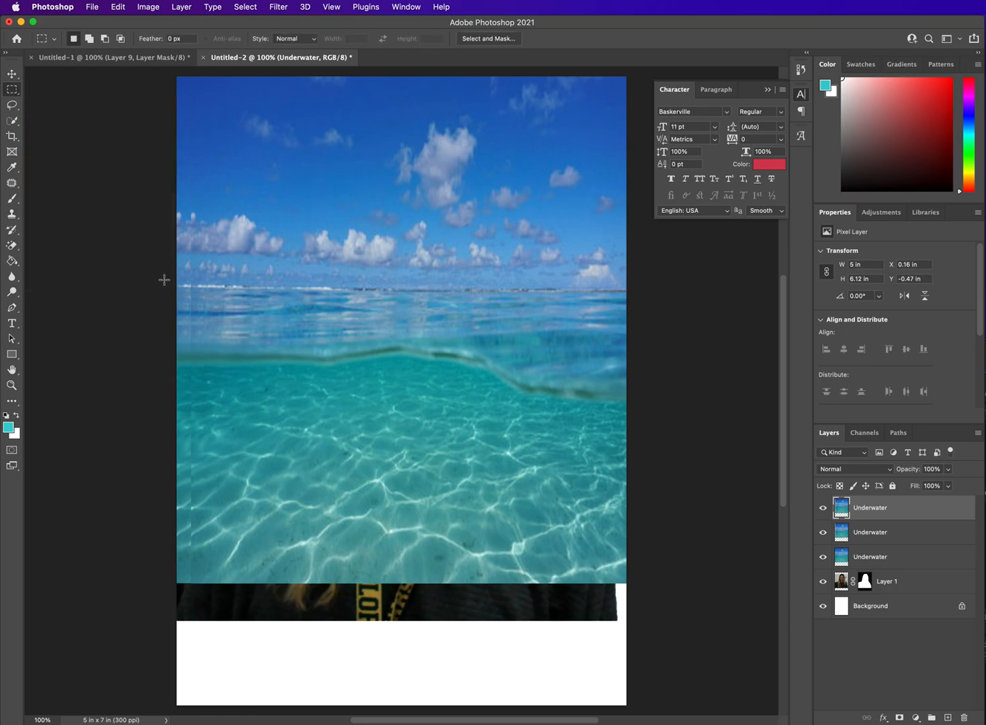
pyautogui.moveTo(167, 285); pyautogui.dragTo(653, 583)
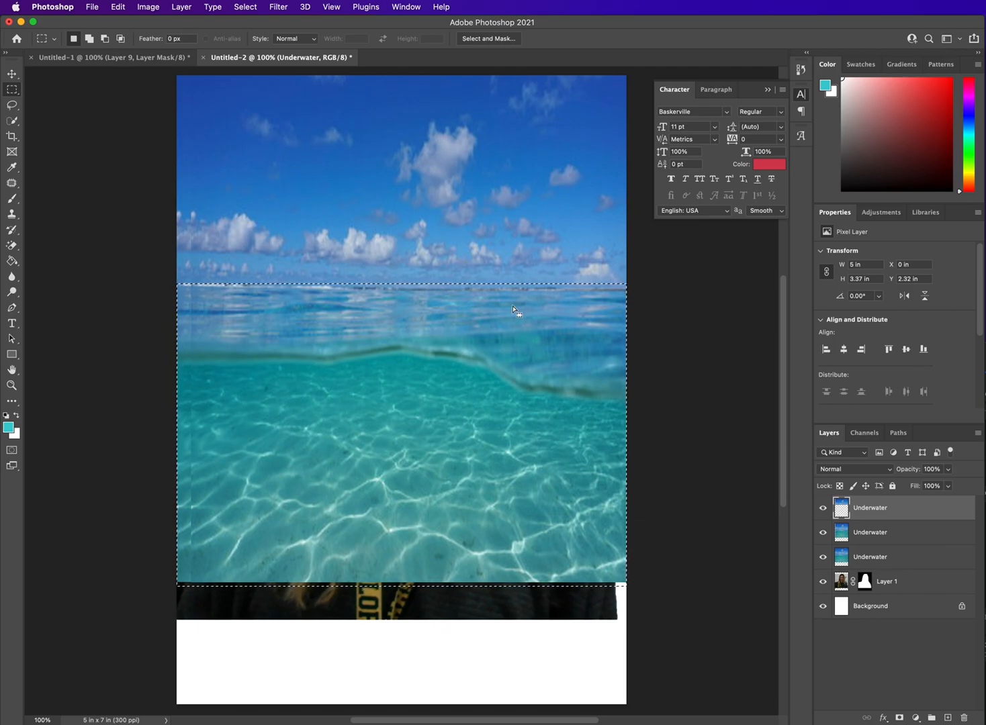
# Step: Hide the two full Underwater layers and shift the sky layer left to meet the canvas's left edge
pyautogui.click(824, 538)
pyautogui.click(823, 557)
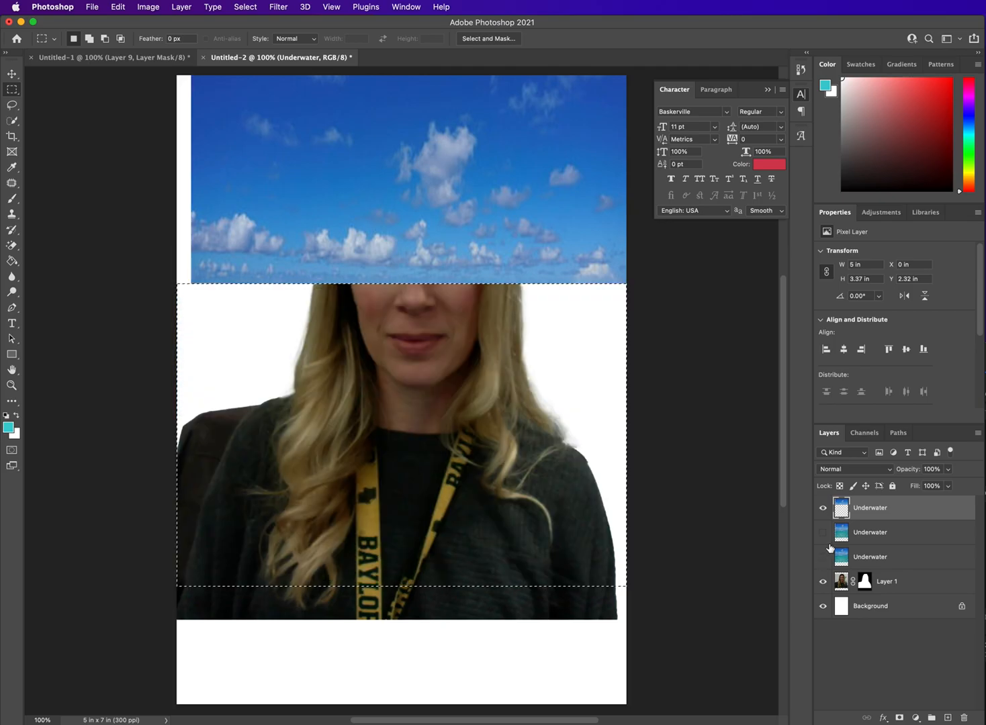
pyautogui.click(11, 73)
pyautogui.moveTo(271, 180); pyautogui.dragTo(256, 188)
# Step: Delete the leftover water strip along the sky layer's right edge with a rectangular selection, and clear the selection
pyautogui.click(12, 91)
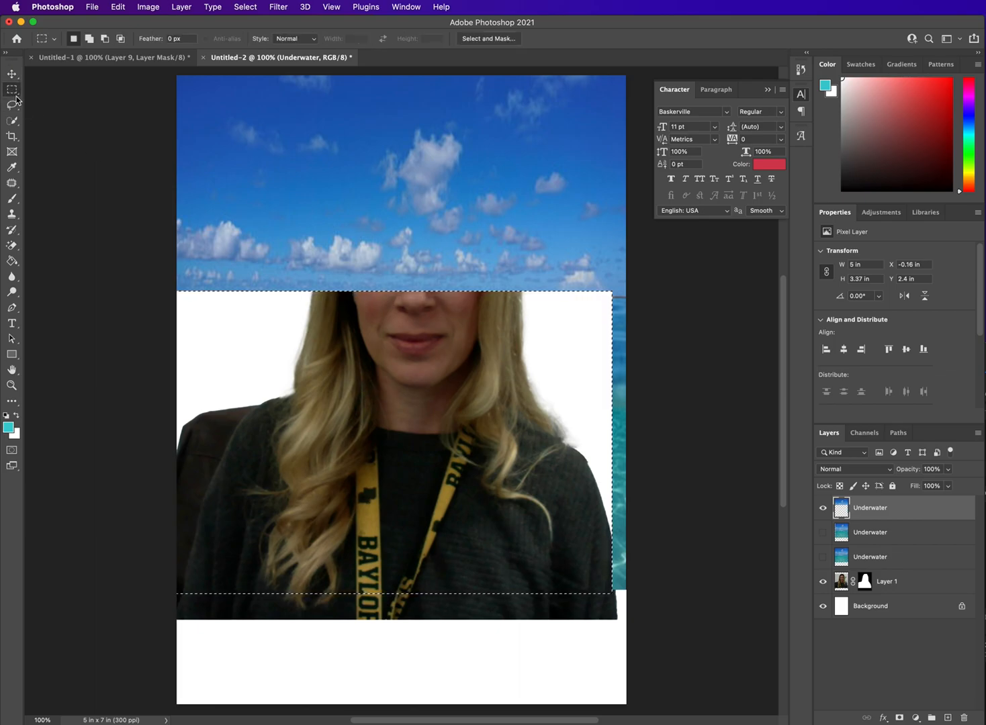
pyautogui.press('super+d')
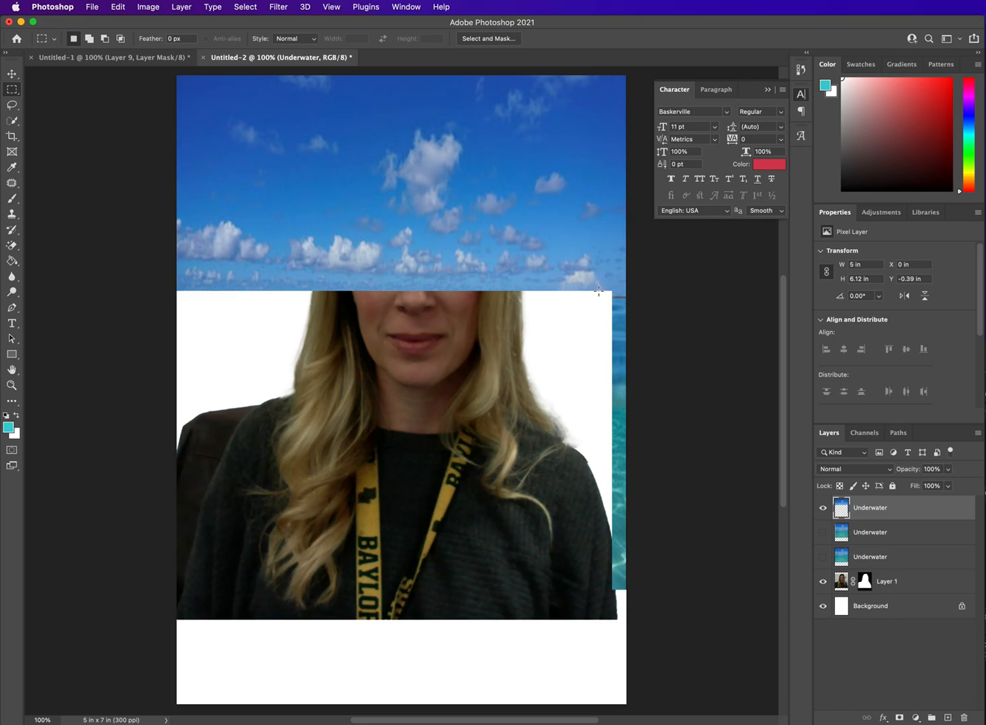
pyautogui.moveTo(599, 291); pyautogui.dragTo(696, 636)
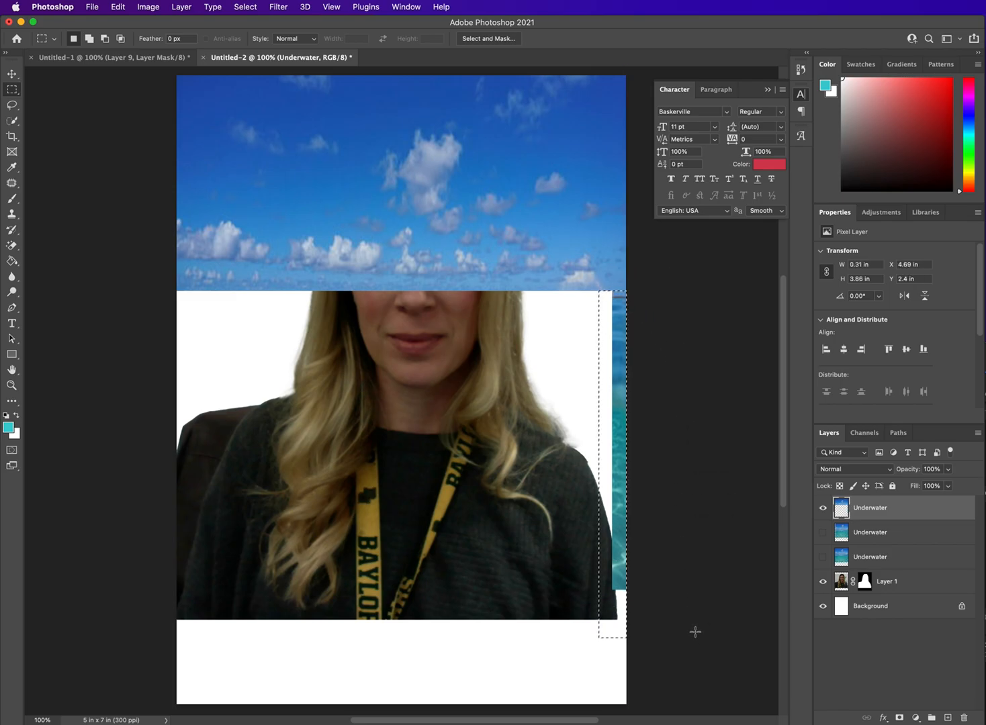
pyautogui.press('super+d')
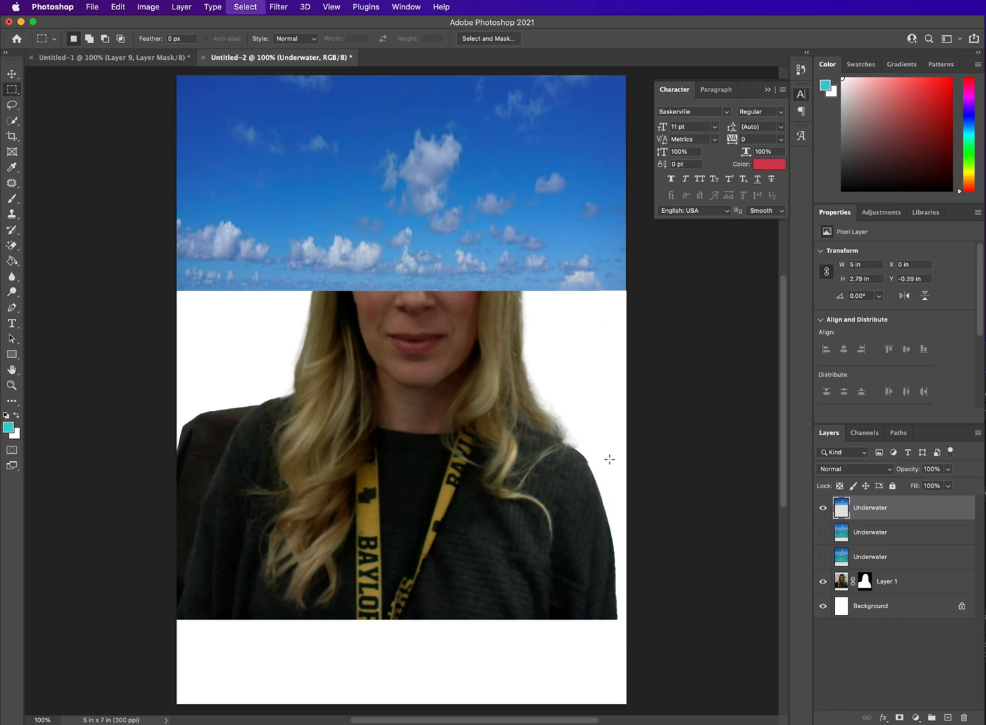
# Step: Reorder the sky-only Underwater layer to sit beneath the portrait on Layer 1, just above the Background
pyautogui.click(11, 74)
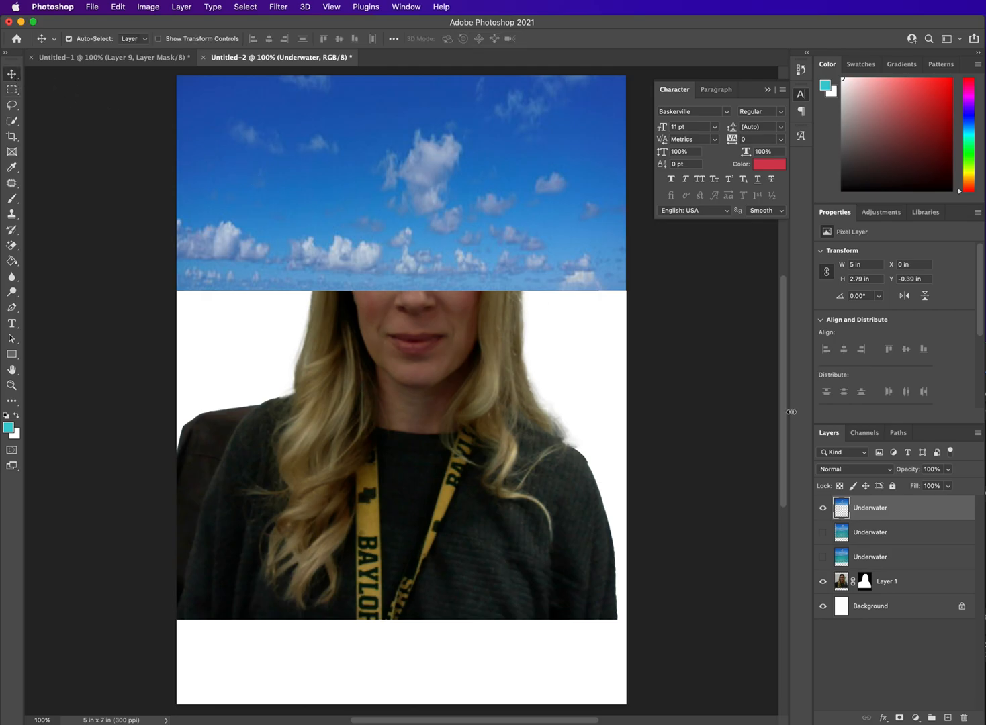
pyautogui.moveTo(898, 508); pyautogui.dragTo(907, 586)
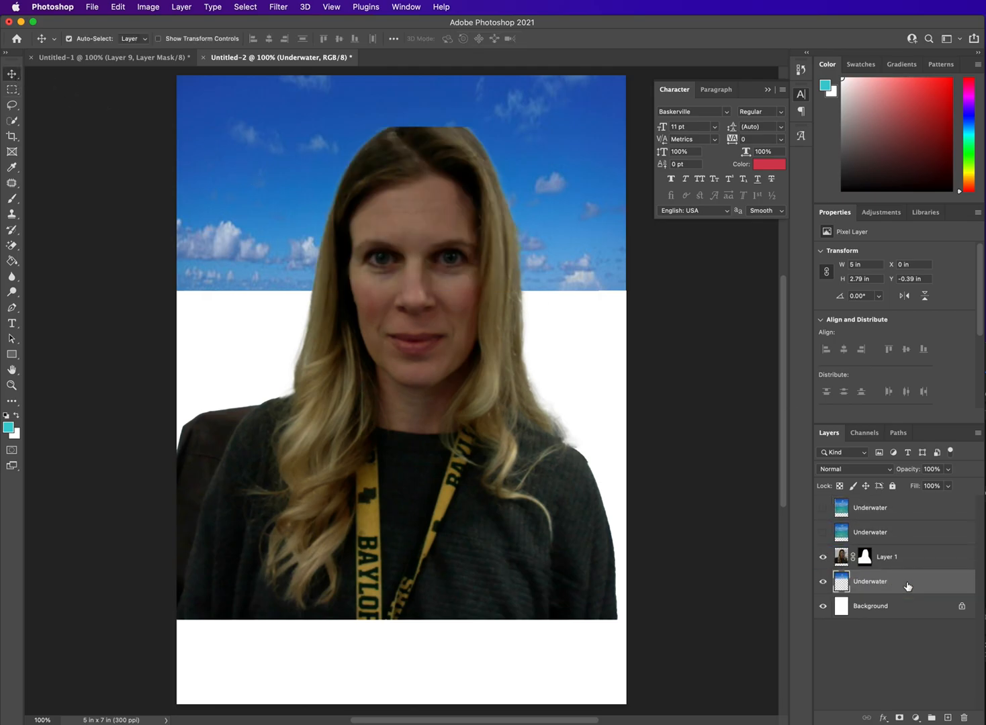
# Step: Show the topmost full Underwater layer and move it to line up with the sky, at about Y -0.39 in
pyautogui.click(872, 512)
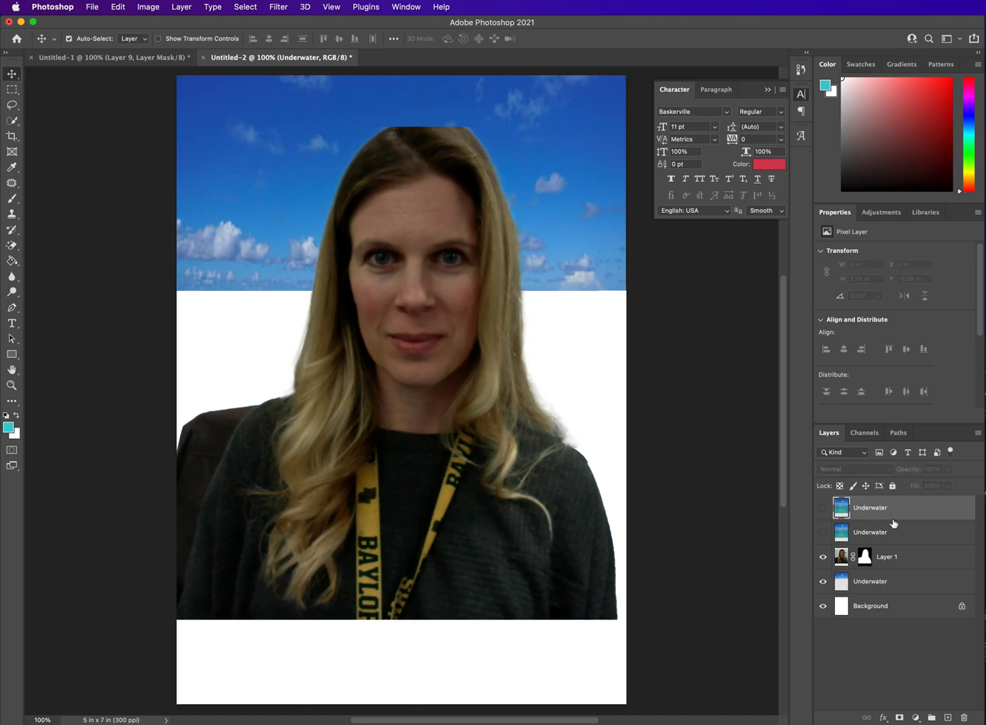
pyautogui.click(824, 509)
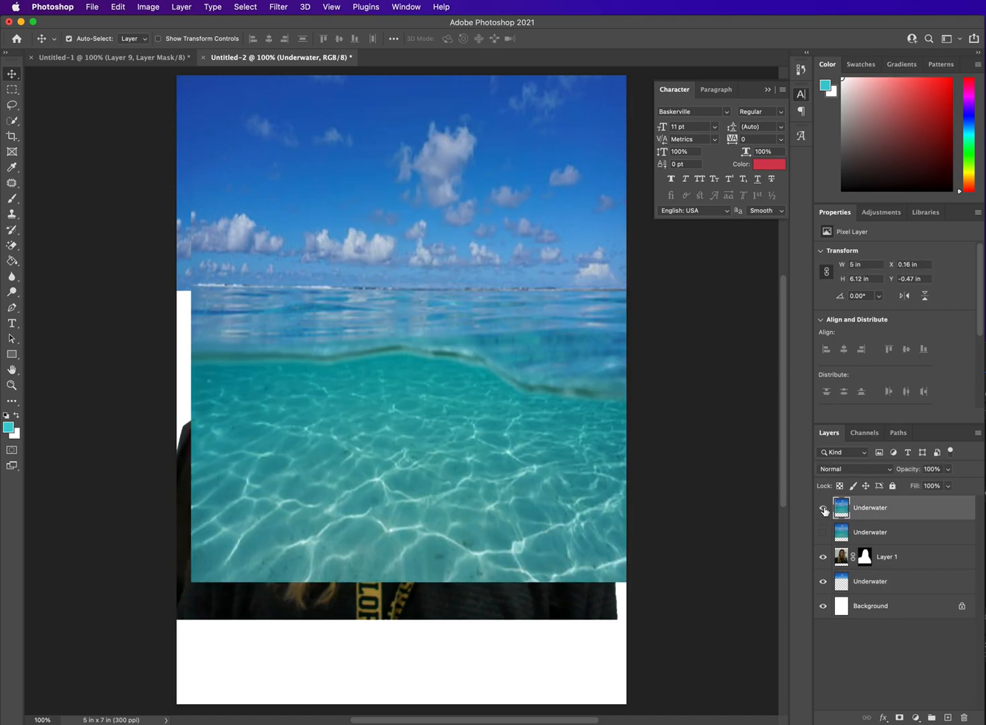
pyautogui.moveTo(426, 431)
pyautogui.mouseDown()
pyautogui.moveTo(413, 431)
pyautogui.moveTo(443, 438)
pyautogui.moveTo(428, 435)
pyautogui.mouseUp()
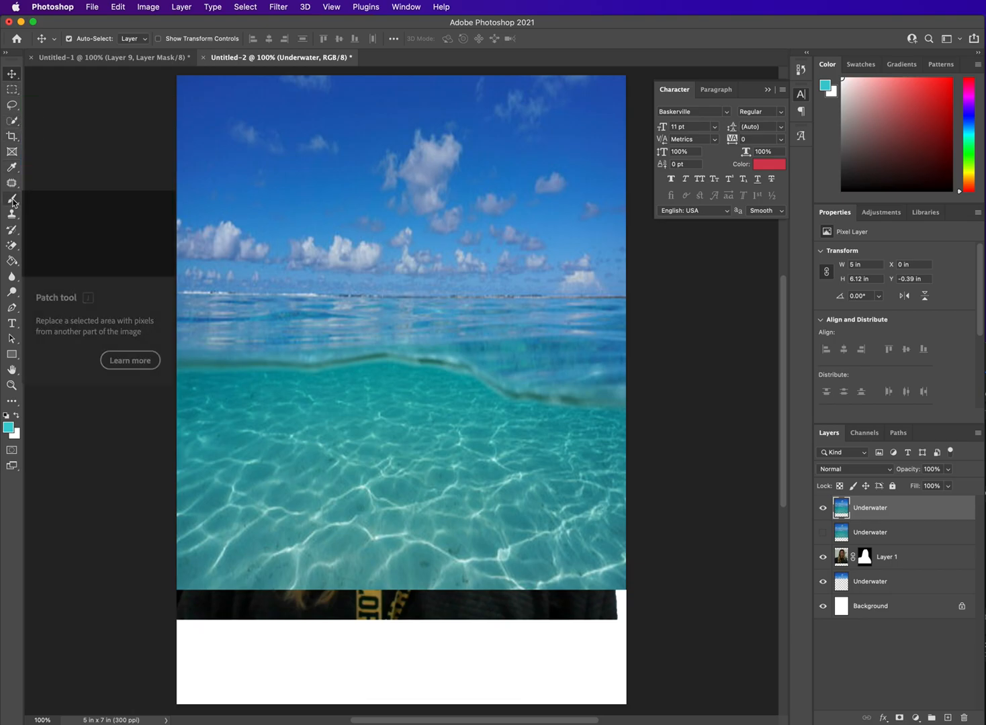
# Step: Switch to the standard Eraser tool and set its brush size to about 111 px
pyautogui.click(11, 246)
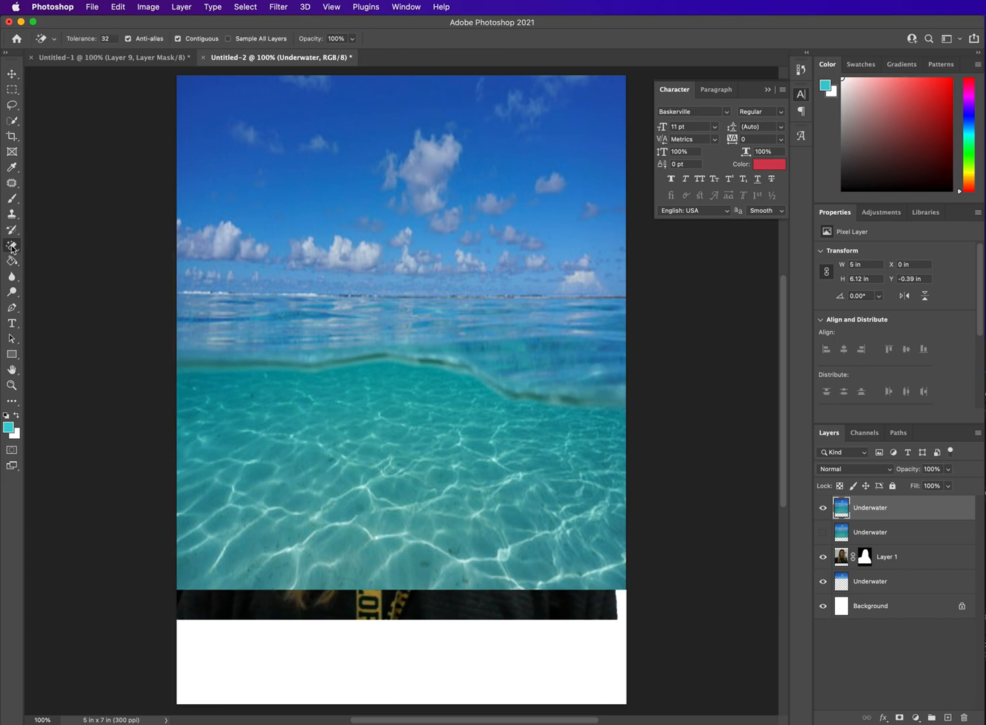
pyautogui.rightClick(13, 246)
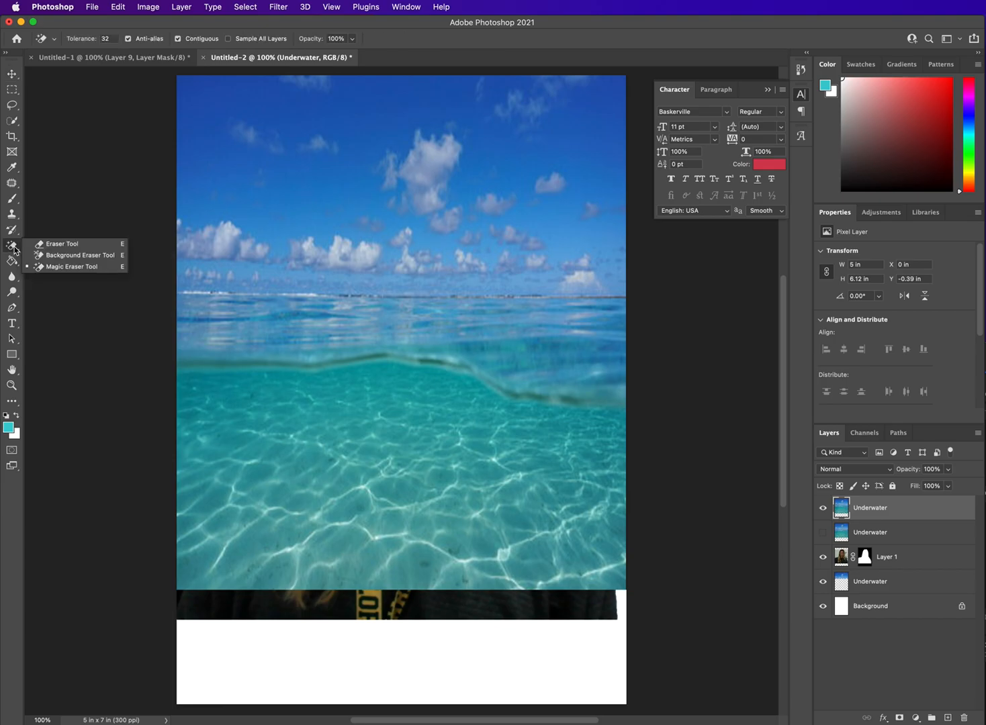
pyautogui.click(76, 248)
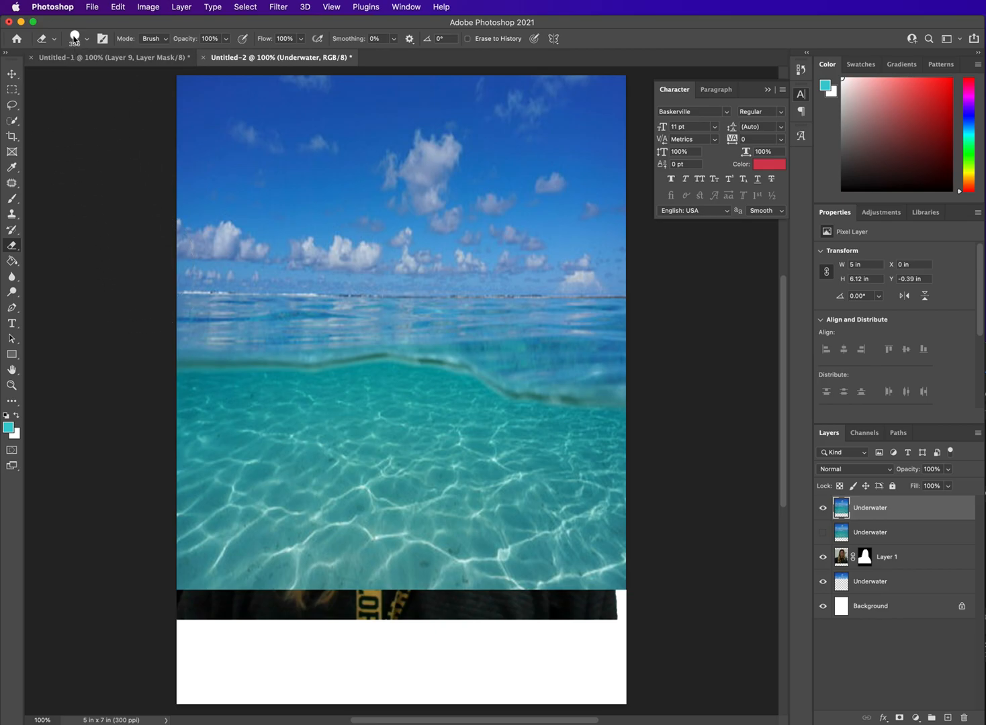
pyautogui.click(74, 37)
pyautogui.moveTo(132, 79)
pyautogui.mouseDown()
pyautogui.moveTo(74, 80)
pyautogui.moveTo(102, 80)
pyautogui.mouseUp()
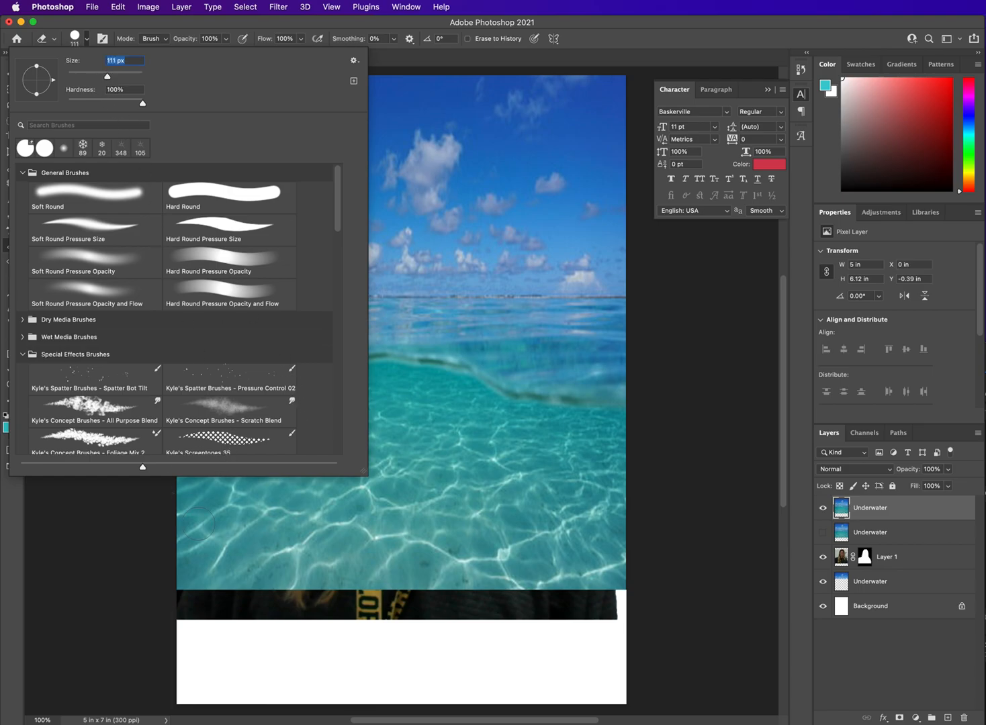
# Step: Erase a band along the underside of the wave line across the full width of the topmost Underwater layer
pyautogui.press('Return')
pyautogui.moveTo(181, 388)
pyautogui.mouseDown()
pyautogui.moveTo(419, 378)
pyautogui.moveTo(514, 414)
pyautogui.moveTo(631, 424)
pyautogui.mouseUp()
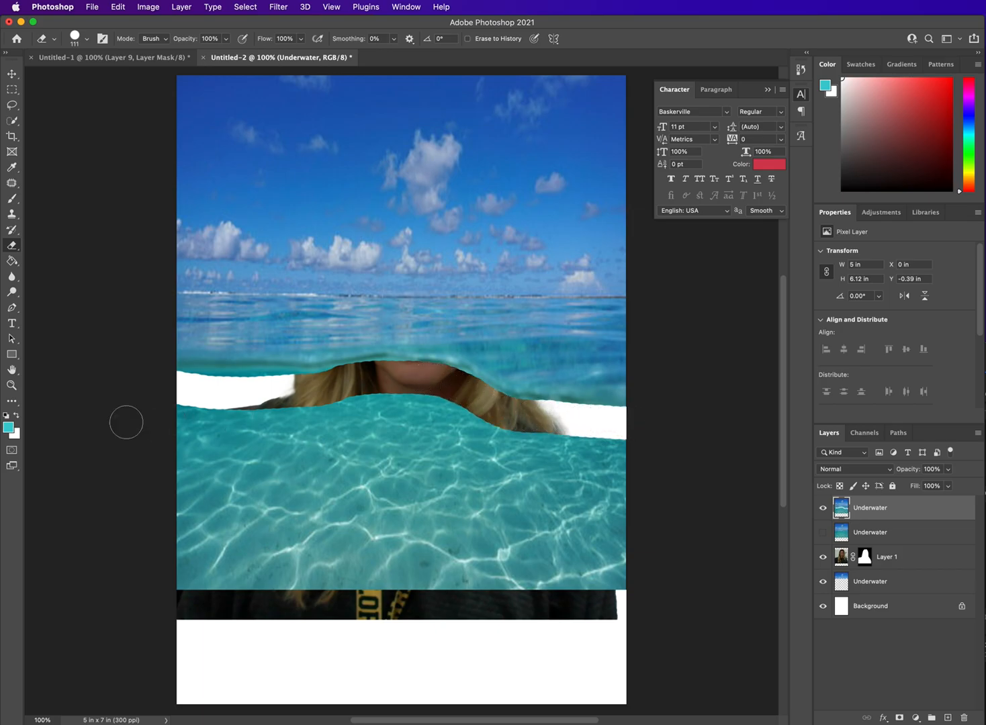
pyautogui.click(823, 533)
pyautogui.click(824, 534)
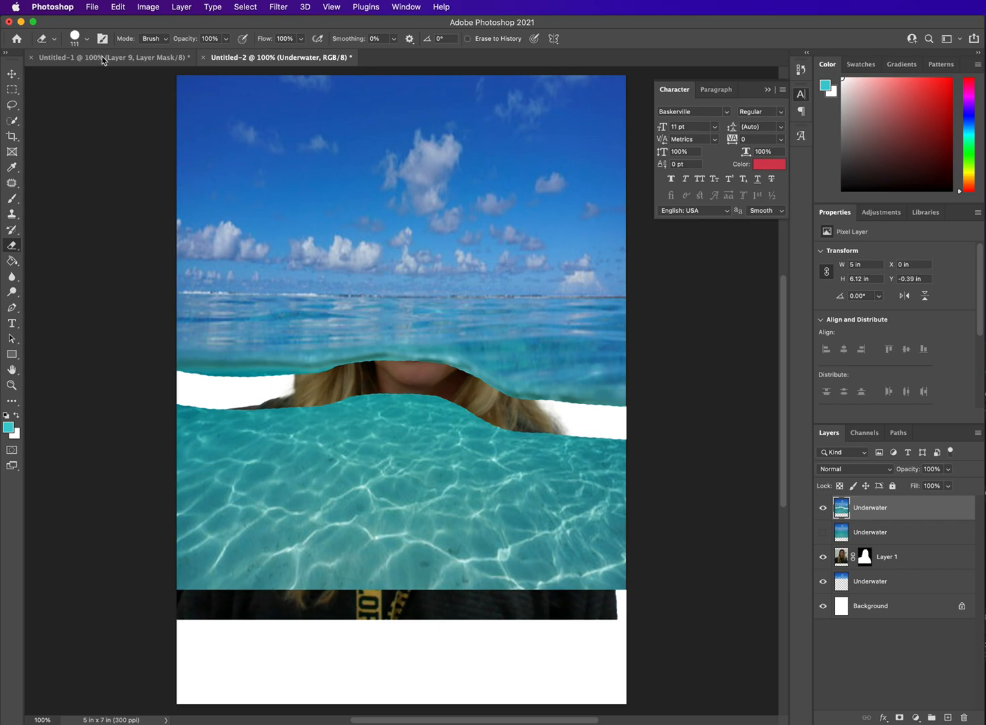
# Step: Enlarge the Eraser to 153 px and erase all the remaining water below the wave edge on the topmost Underwater layer
pyautogui.click(85, 39)
pyautogui.click(114, 78)
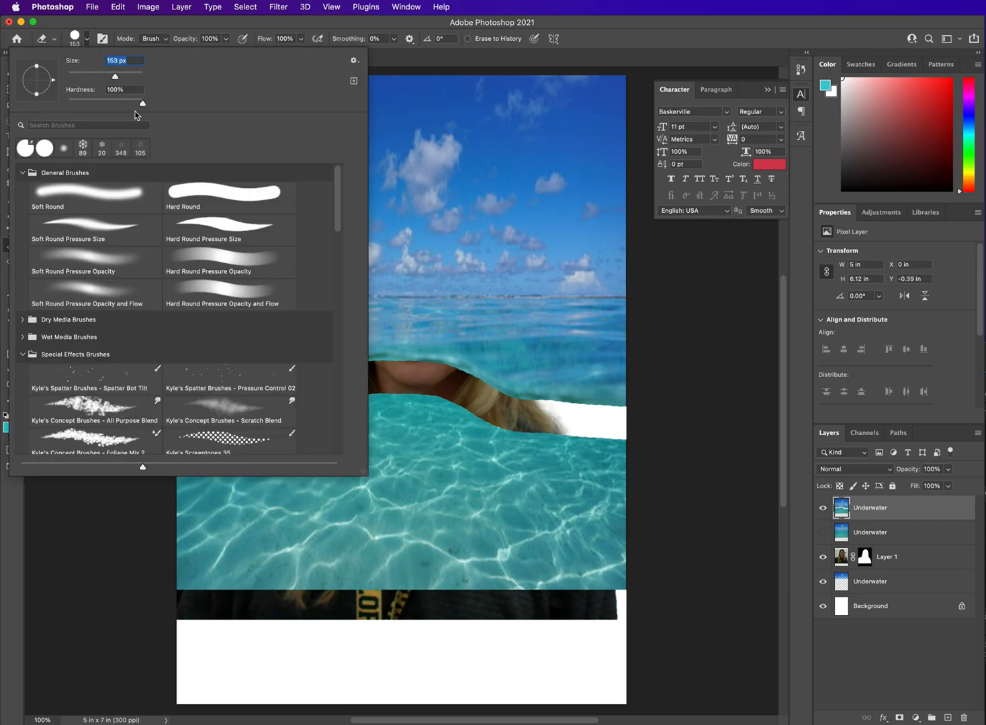
pyautogui.click(520, 498)
pyautogui.moveTo(637, 447)
pyautogui.mouseDown()
pyautogui.moveTo(510, 436)
pyautogui.moveTo(381, 403)
pyautogui.moveTo(217, 401)
pyautogui.moveTo(164, 412)
pyautogui.moveTo(488, 445)
pyautogui.moveTo(652, 477)
pyautogui.moveTo(127, 472)
pyautogui.moveTo(204, 457)
pyautogui.moveTo(407, 464)
pyautogui.moveTo(372, 502)
pyautogui.moveTo(123, 512)
pyautogui.moveTo(435, 545)
pyautogui.moveTo(641, 525)
pyautogui.moveTo(381, 511)
pyautogui.moveTo(270, 521)
pyautogui.moveTo(207, 548)
pyautogui.moveTo(256, 575)
pyautogui.mouseUp()
pyautogui.moveTo(637, 574)
pyautogui.mouseDown()
pyautogui.moveTo(528, 549)
pyautogui.moveTo(431, 541)
pyautogui.mouseUp()
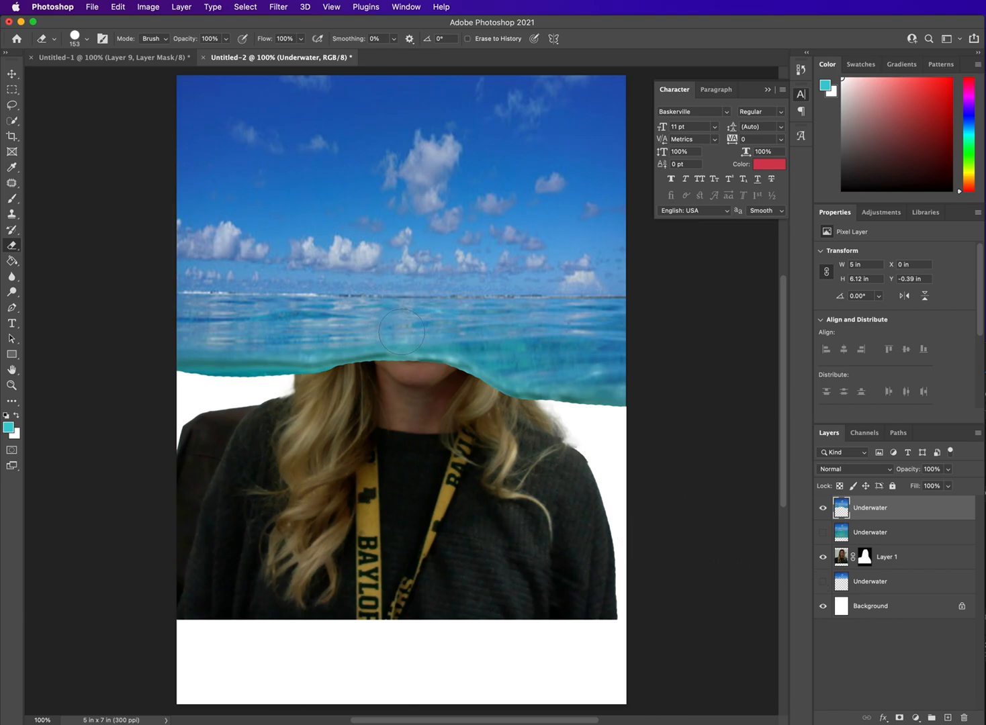
# Step: Delete the sky above the horizon from the topmost Underwater layer with a rectangular selection, and clear the selection
pyautogui.click(12, 90)
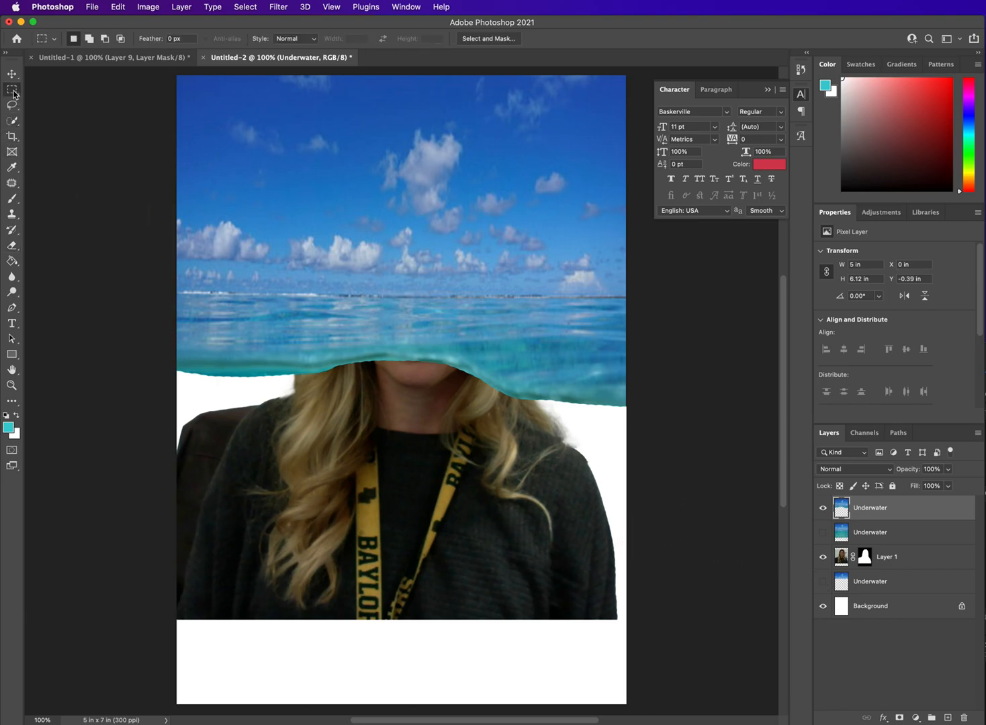
pyautogui.moveTo(169, 71); pyautogui.dragTo(630, 295)
pyautogui.press('Delete')
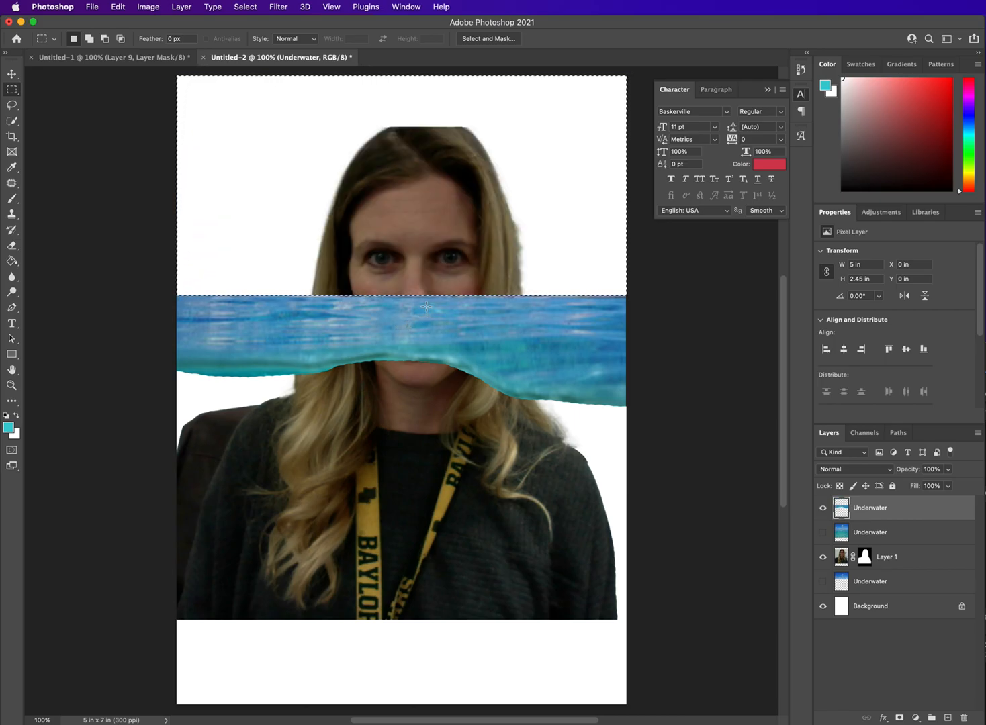
pyautogui.click(141, 199)
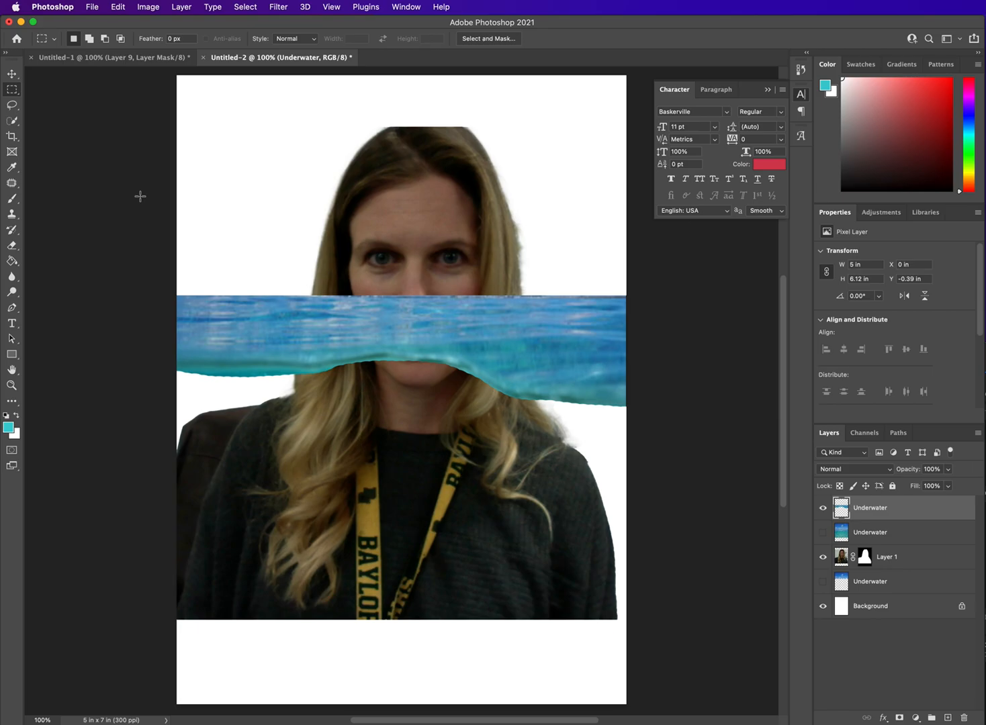
# Step: Set the Eraser to 46 px and erase the part of the water strip covering the nose and hair just below the horizon
pyautogui.click(12, 245)
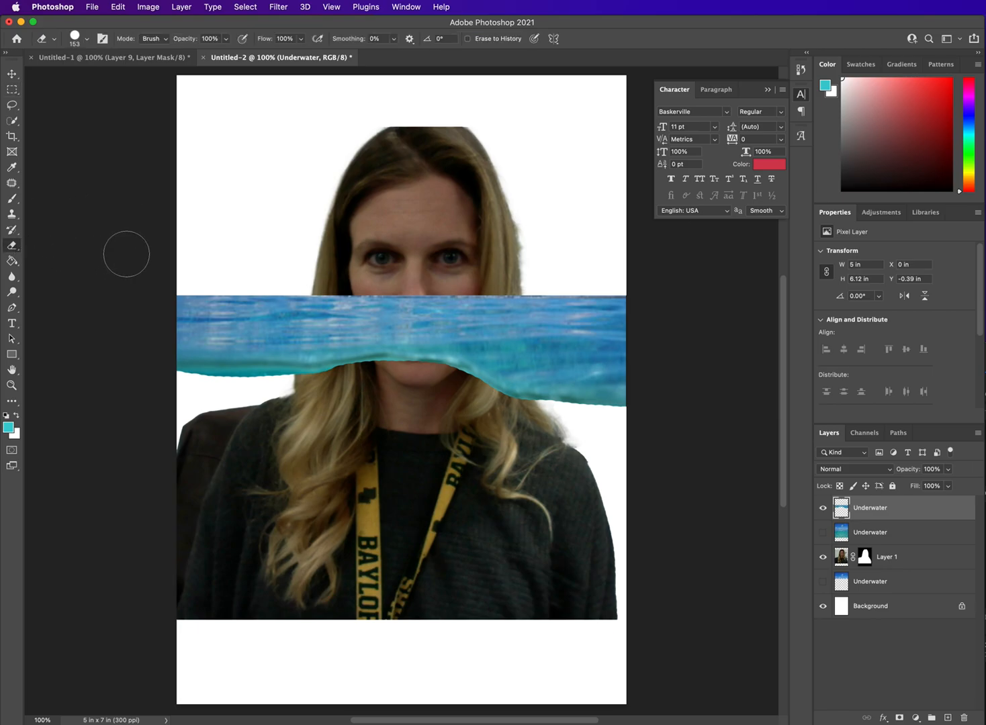
pyautogui.click(80, 39)
pyautogui.click(84, 73)
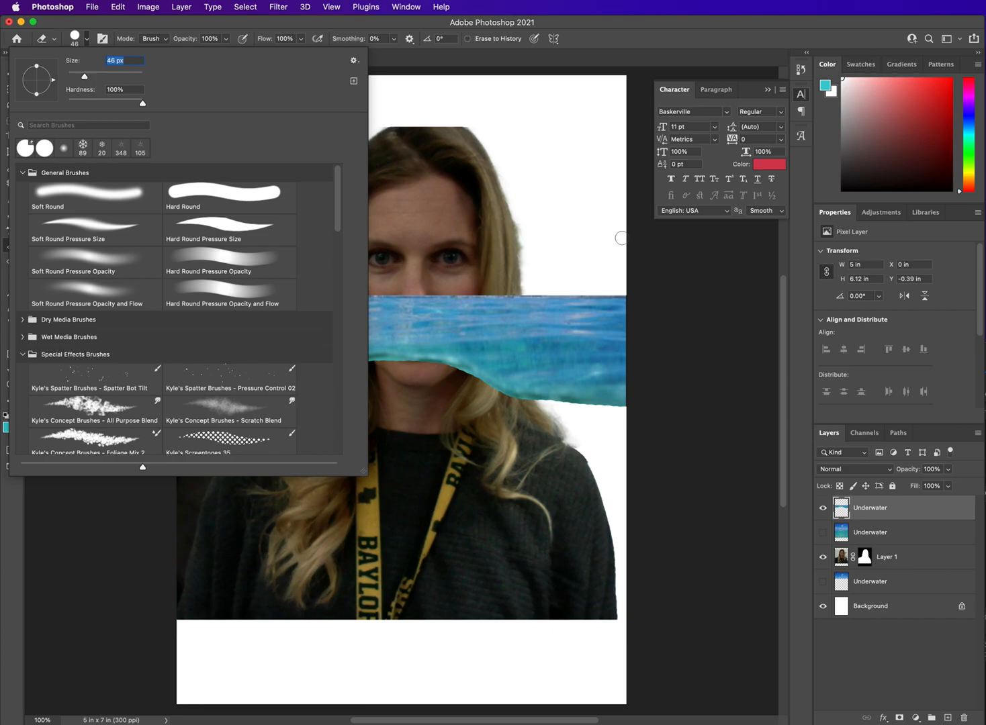
pyautogui.click(639, 275)
pyautogui.moveTo(318, 295); pyautogui.dragTo(316, 305)
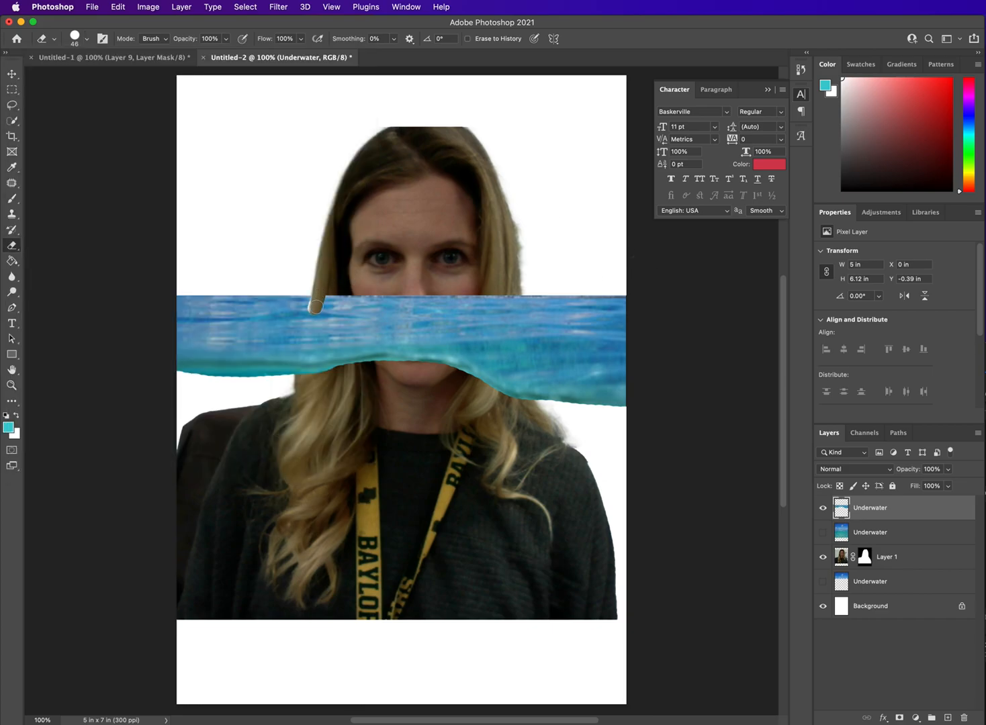
pyautogui.press('super+z')
pyautogui.moveTo(321, 294)
pyautogui.mouseDown()
pyautogui.moveTo(333, 316)
pyautogui.moveTo(317, 300)
pyautogui.moveTo(325, 313)
pyautogui.moveTo(511, 319)
pyautogui.moveTo(515, 295)
pyautogui.moveTo(346, 294)
pyautogui.moveTo(323, 303)
pyautogui.moveTo(505, 306)
pyautogui.mouseUp()
pyautogui.press('super+z')
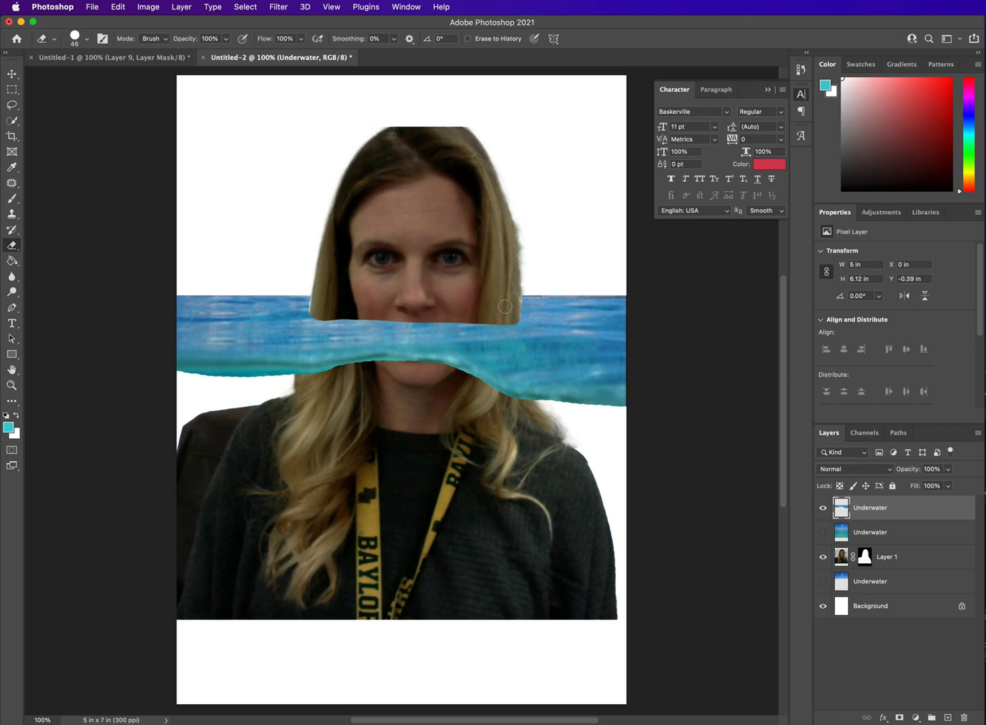
# Step: Move the water strip layer up to about Y -0.46 in and check it against the sky-only layer
pyautogui.click(11, 73)
pyautogui.moveTo(345, 333); pyautogui.dragTo(401, 341)
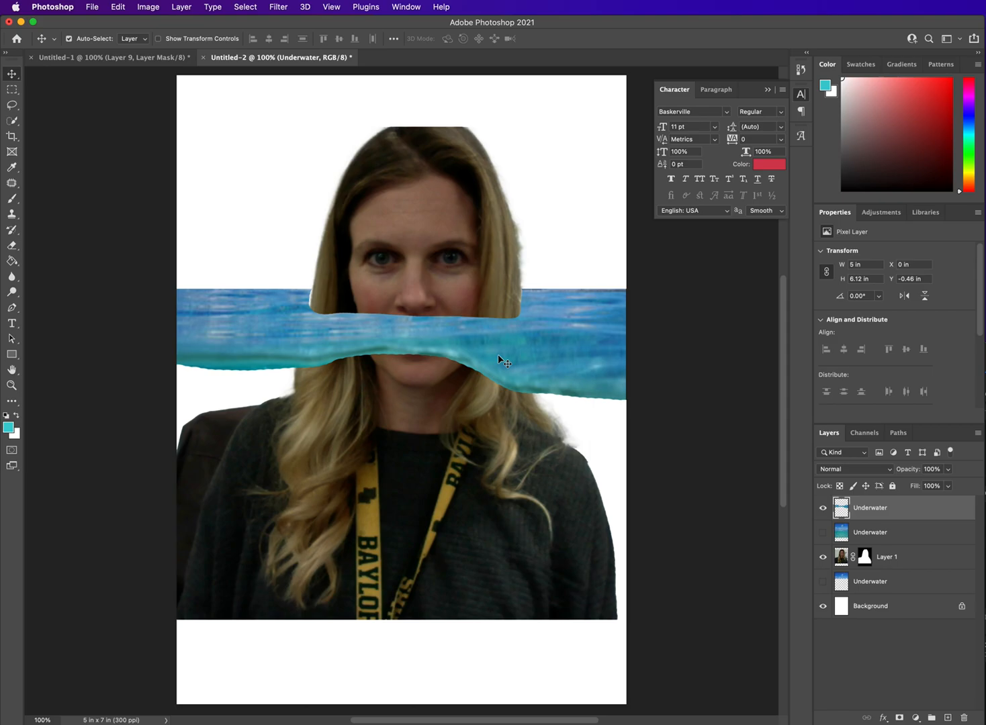
pyautogui.click(823, 584)
pyautogui.click(823, 585)
# Step: Hide the water strip layer, show the full Underwater layer beneath it and lower that layer's opacity to 67%
pyautogui.click(824, 509)
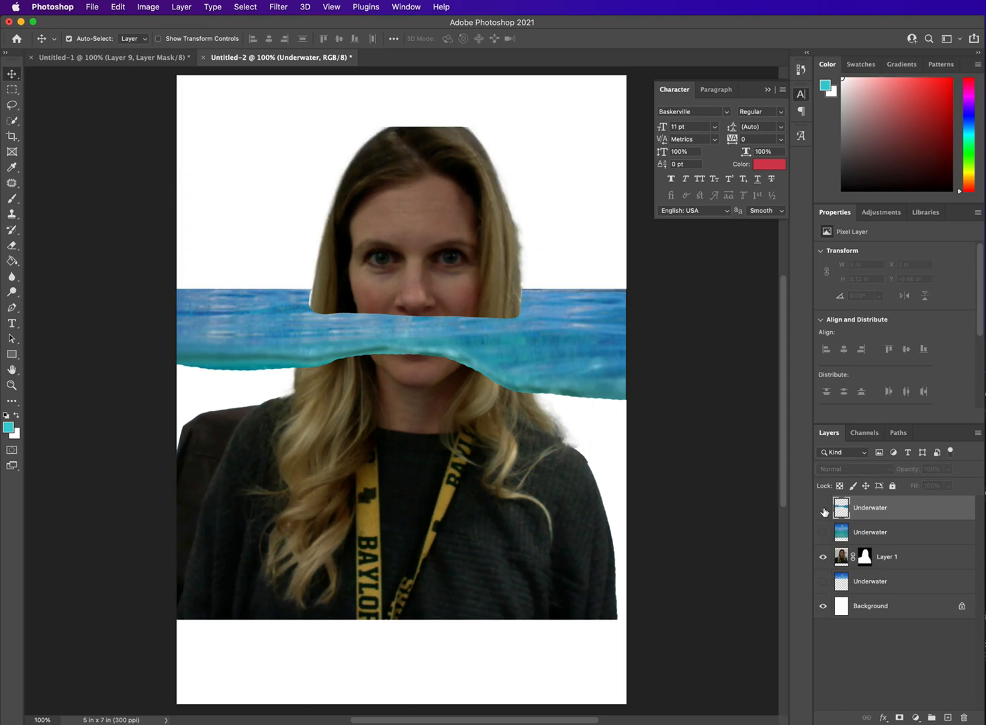
pyautogui.click(856, 536)
pyautogui.click(823, 533)
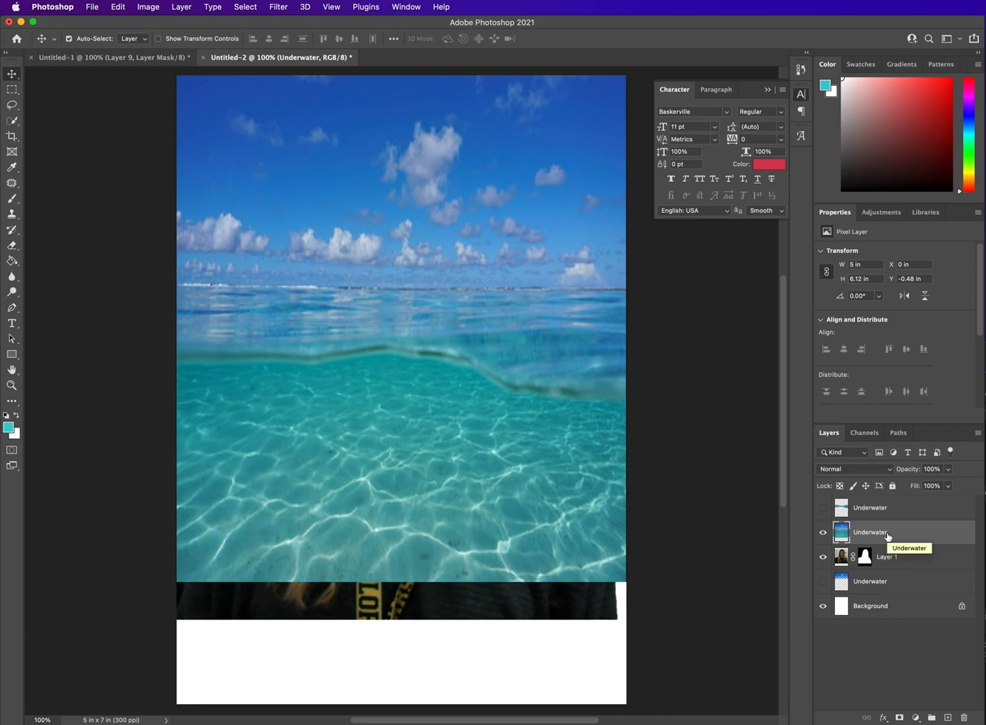
pyautogui.click(948, 469)
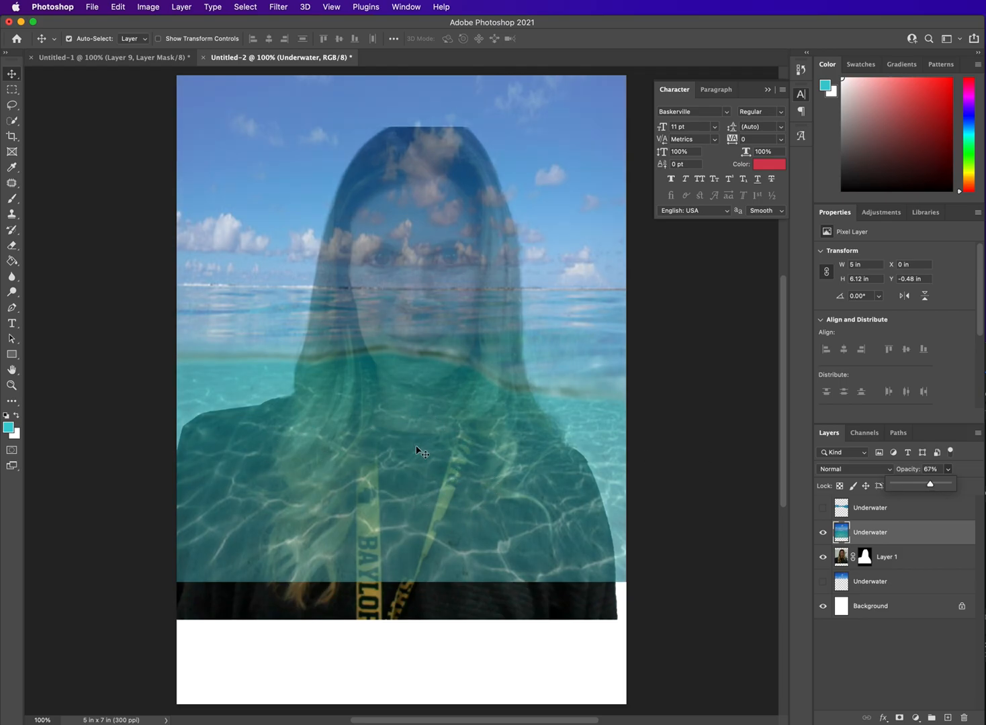
# Step: Stack Layer 1 and the sky-only layer above the full Underwater layer, and show the strip and sky layers
pyautogui.moveTo(899, 560); pyautogui.dragTo(883, 503)
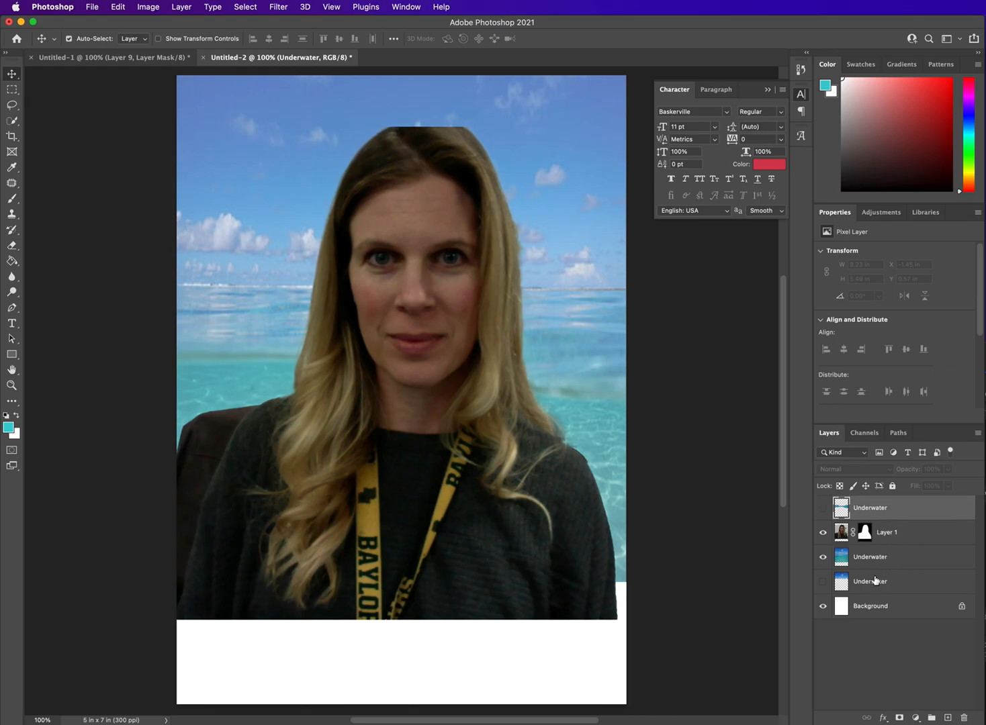
pyautogui.moveTo(875, 586)
pyautogui.mouseDown()
pyautogui.moveTo(873, 498)
pyautogui.moveTo(881, 586)
pyautogui.moveTo(879, 570)
pyautogui.mouseUp()
pyautogui.click(823, 509)
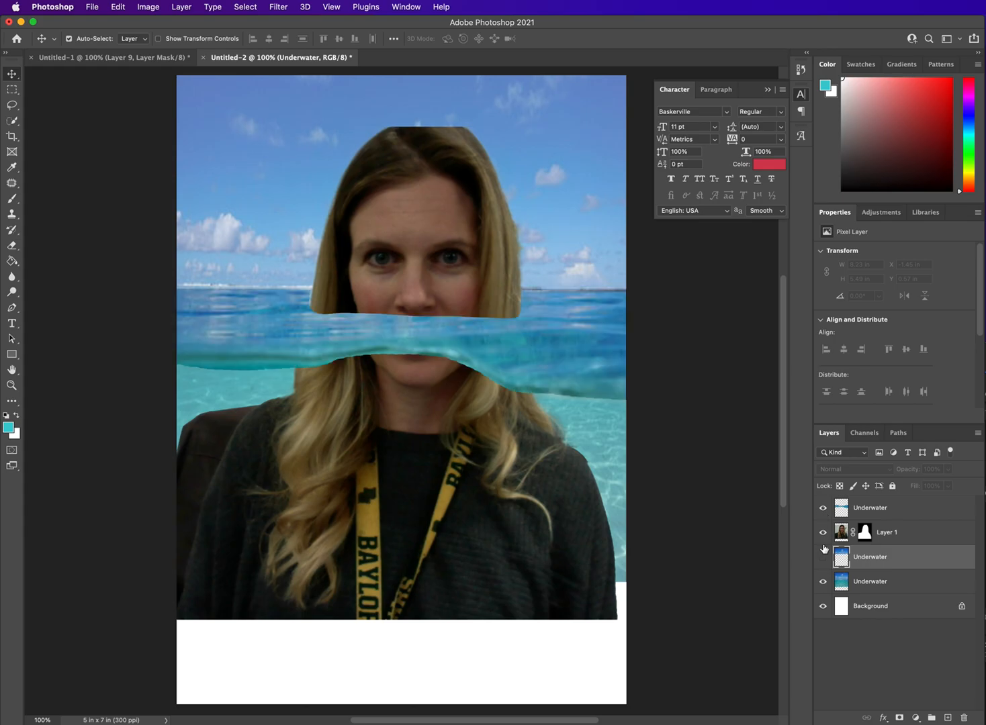
pyautogui.click(823, 558)
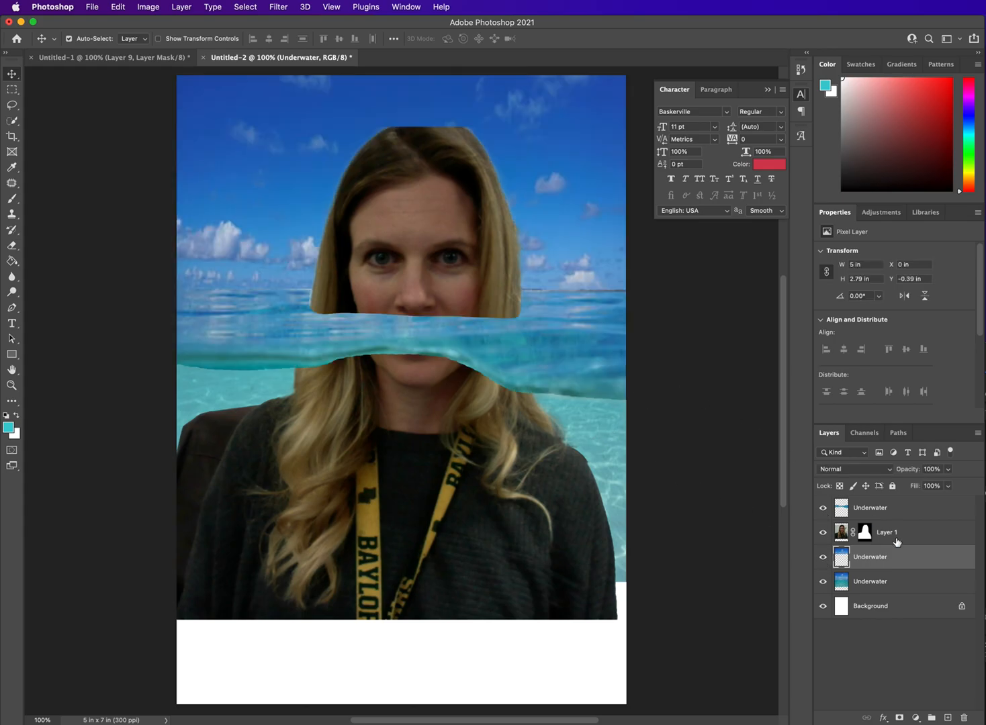
# Step: Try Layer 1 beneath the full Underwater layer, and return it to just above that layer, under the sky-only layer
pyautogui.click(870, 592)
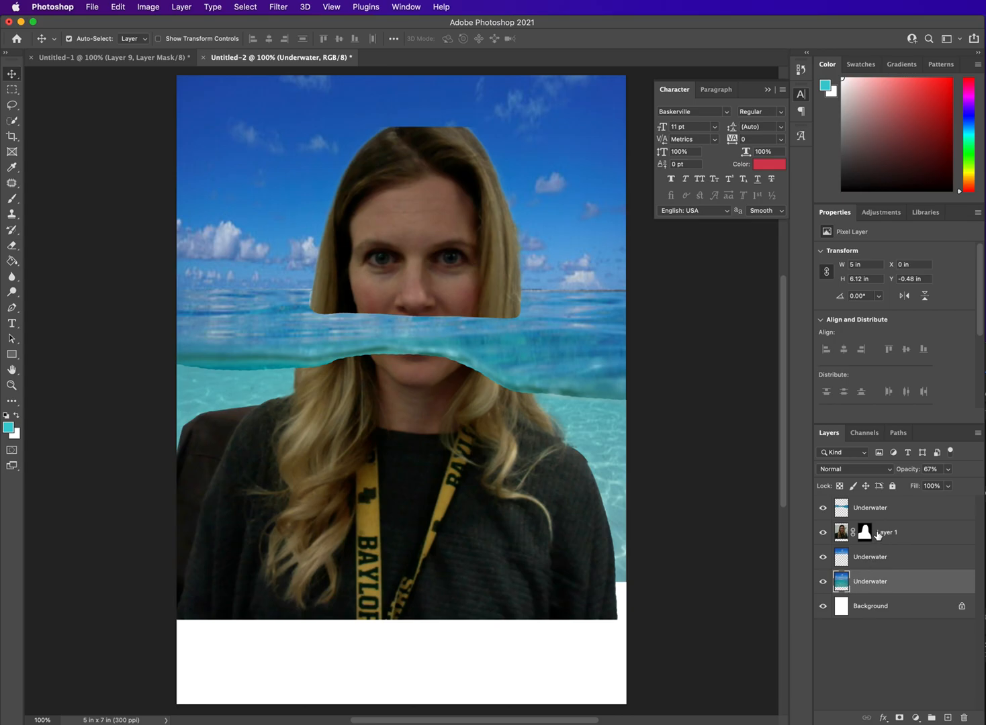
pyautogui.moveTo(888, 535); pyautogui.dragTo(892, 594)
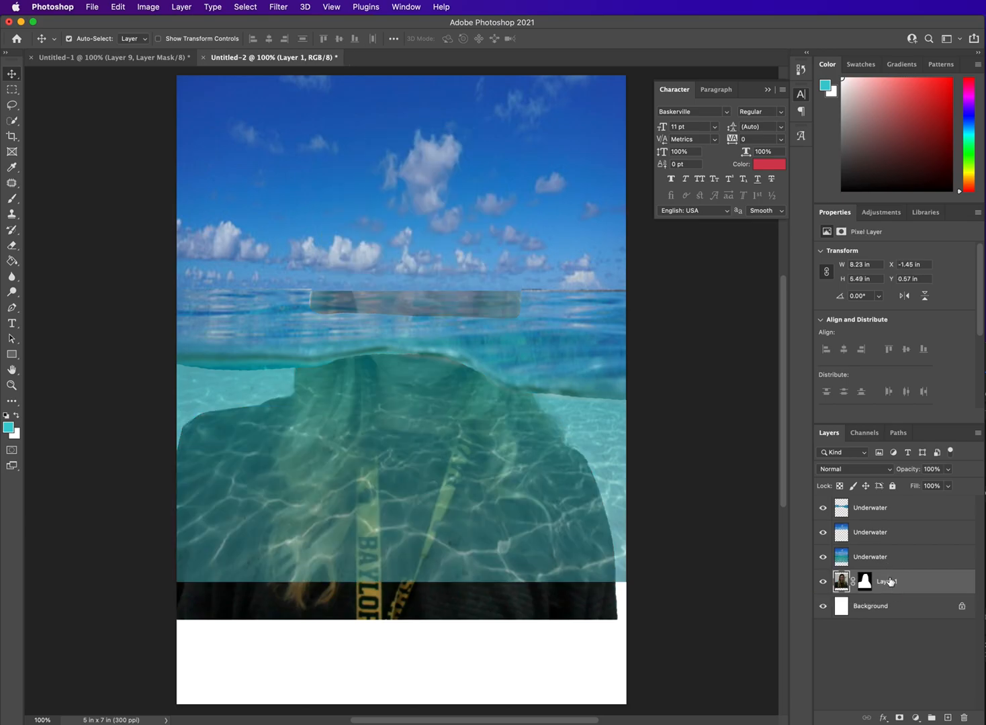
pyautogui.moveTo(891, 583); pyautogui.dragTo(884, 575)
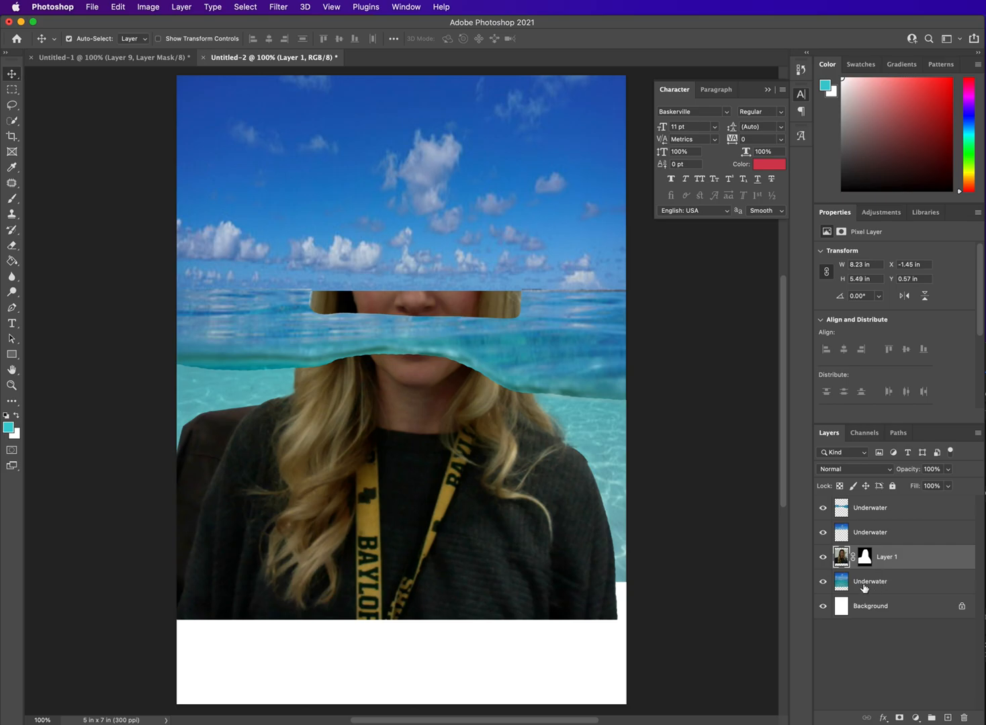
# Step: Hide the strip, sky and portrait layers, and delete the top of the full Underwater layer to just below the horizon with a rectangular selection
pyautogui.moveTo(823, 559); pyautogui.dragTo(823, 512)
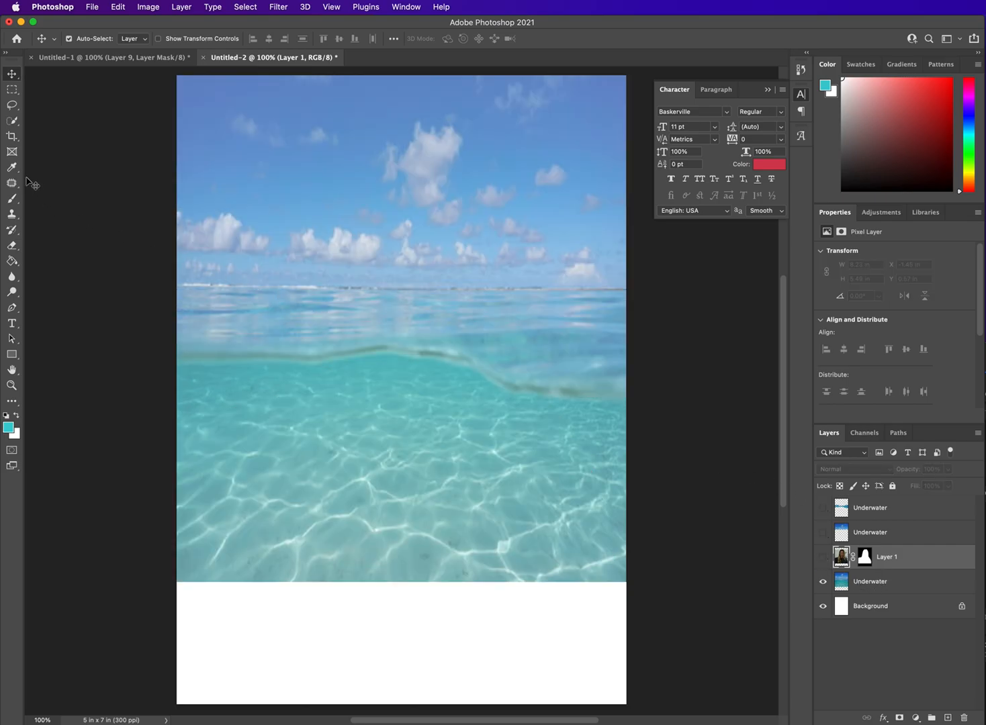
pyautogui.click(11, 245)
pyautogui.click(584, 303)
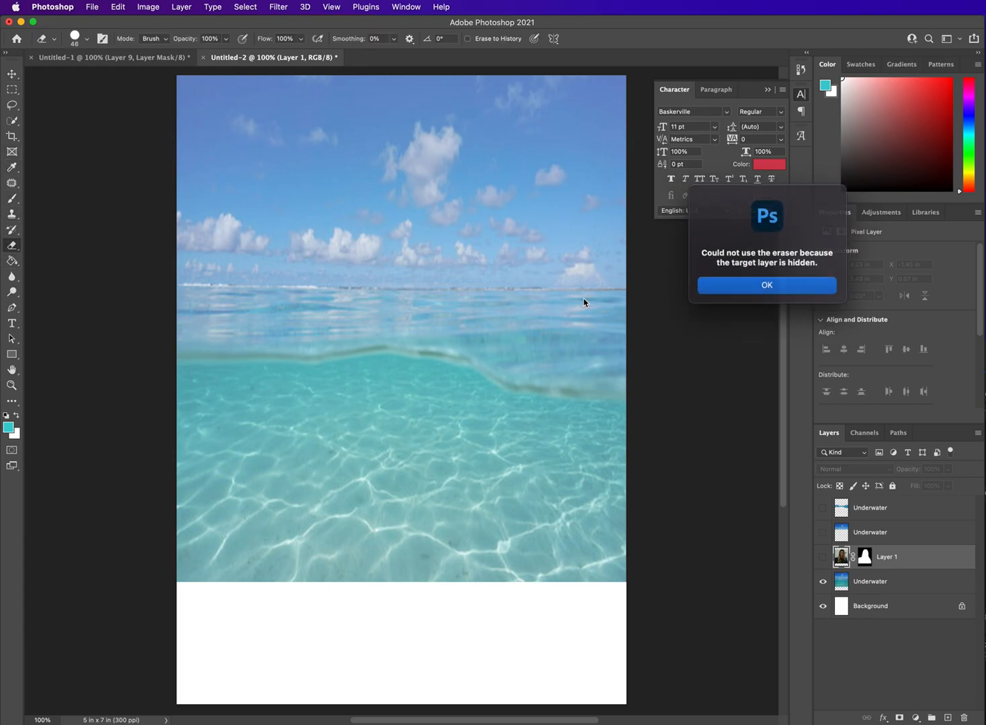
pyautogui.click(765, 284)
pyautogui.click(907, 583)
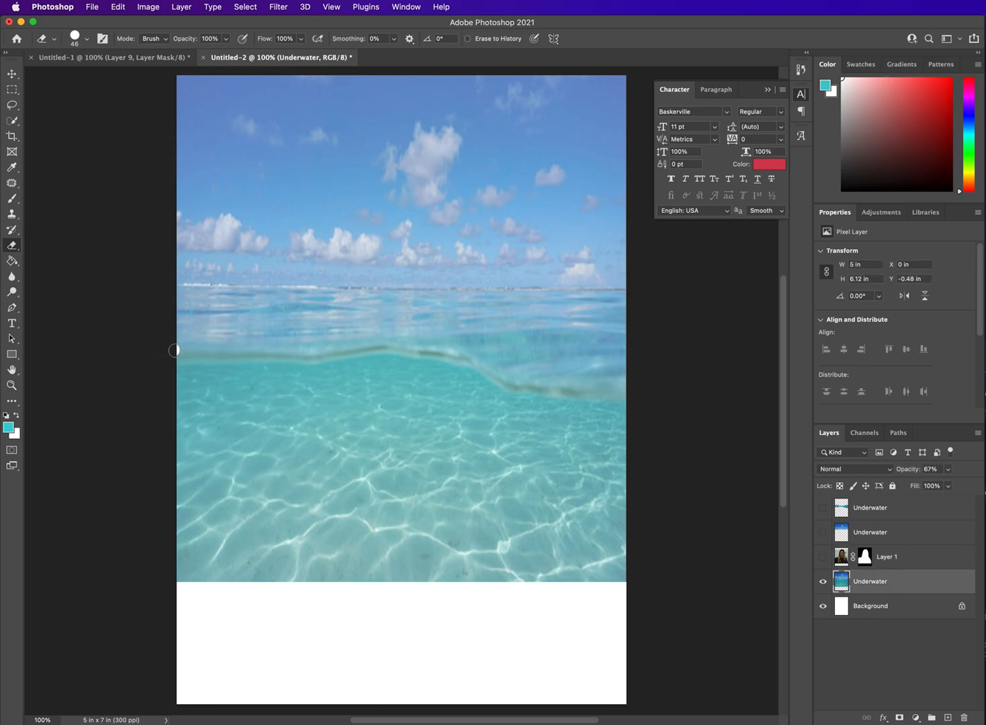
pyautogui.moveTo(200, 352)
pyautogui.mouseDown()
pyautogui.moveTo(382, 348)
pyautogui.moveTo(473, 365)
pyautogui.mouseUp()
pyautogui.click(11, 90)
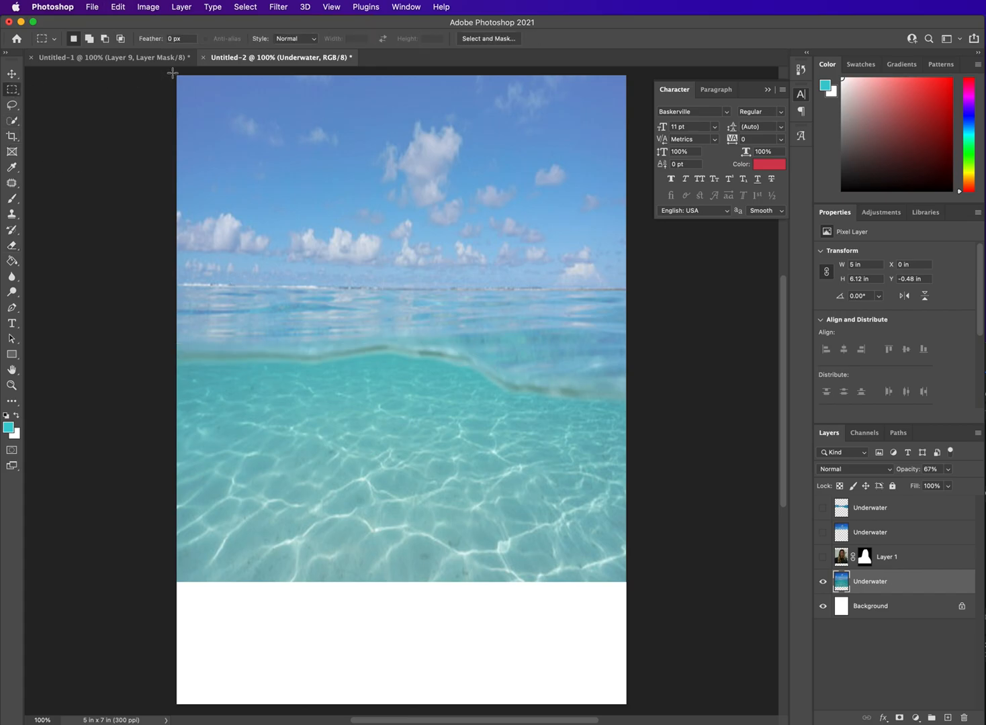
pyautogui.moveTo(172, 73); pyautogui.dragTo(628, 321)
pyautogui.press('BackSpace')
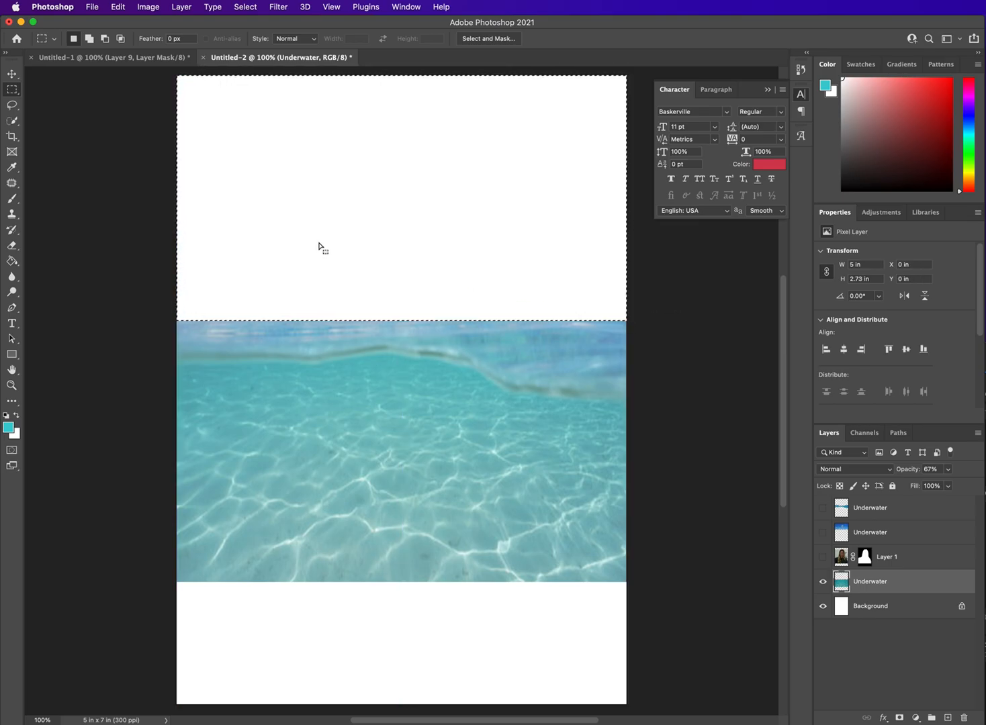
# Step: Show Layer 1 and move it beneath the semi-transparent Underwater layer, just above the Background
pyautogui.press('v')
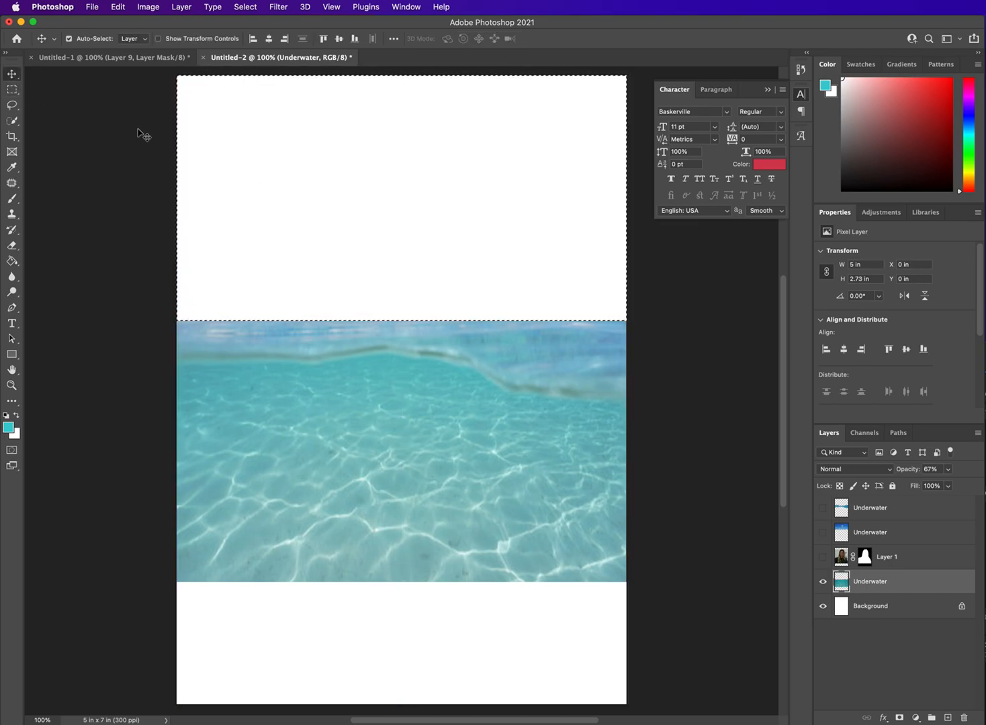
pyautogui.click(823, 557)
pyautogui.moveTo(908, 563); pyautogui.dragTo(919, 592)
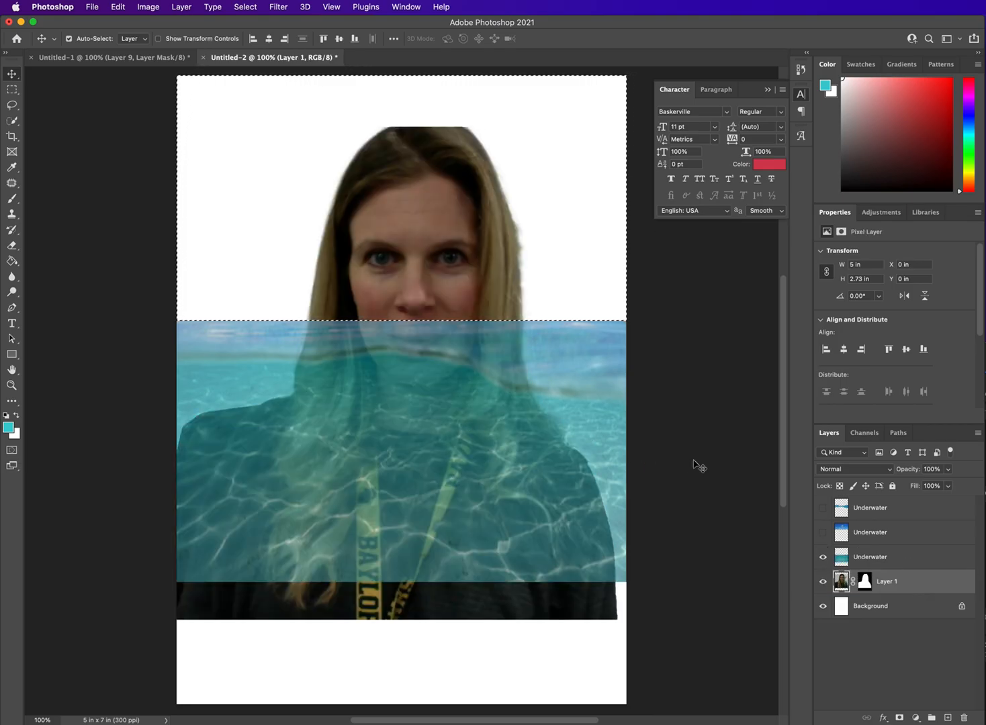
# Step: Show the sky-only and water strip layers, move the sky-only layer beneath Layer 1, and clear the selection
pyautogui.click(822, 532)
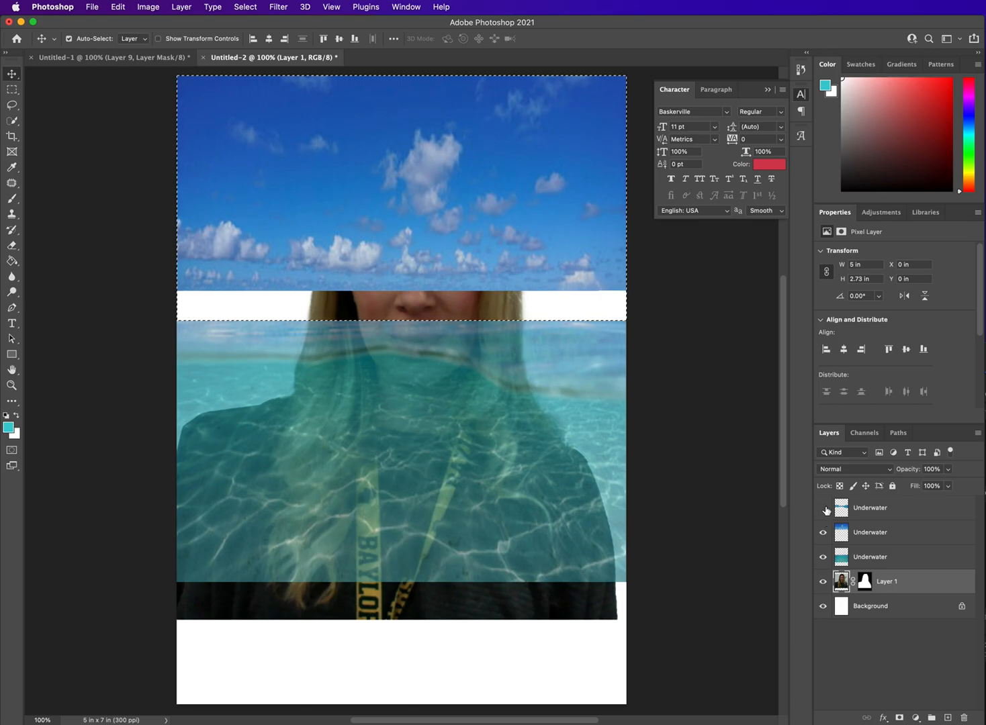
pyautogui.moveTo(880, 535); pyautogui.dragTo(893, 594)
pyautogui.click(823, 508)
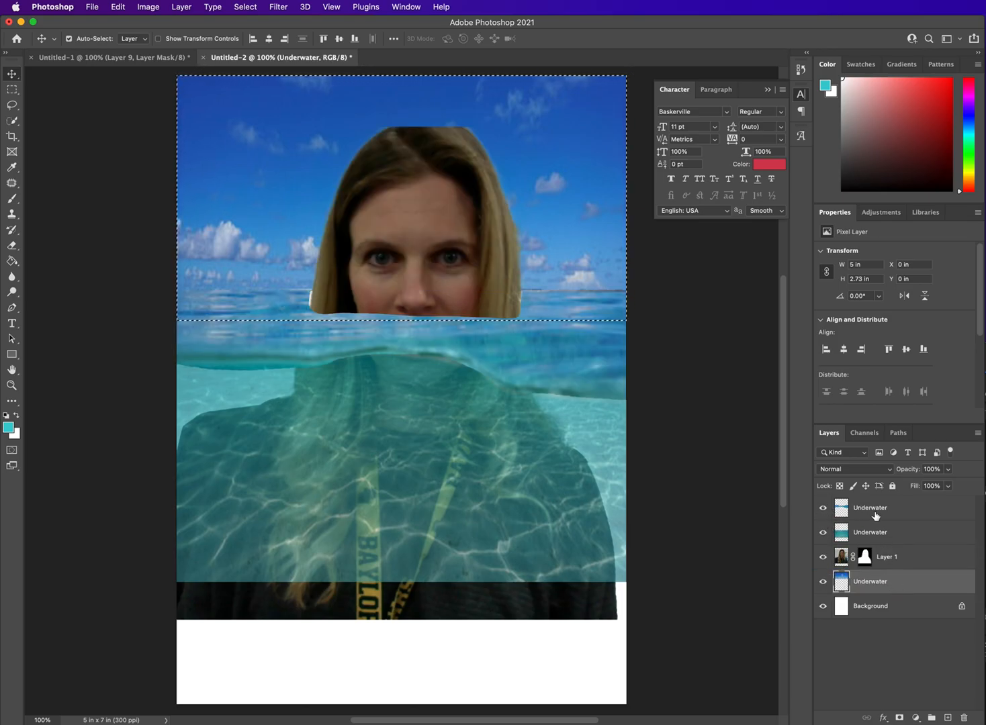
pyautogui.press('super+d')
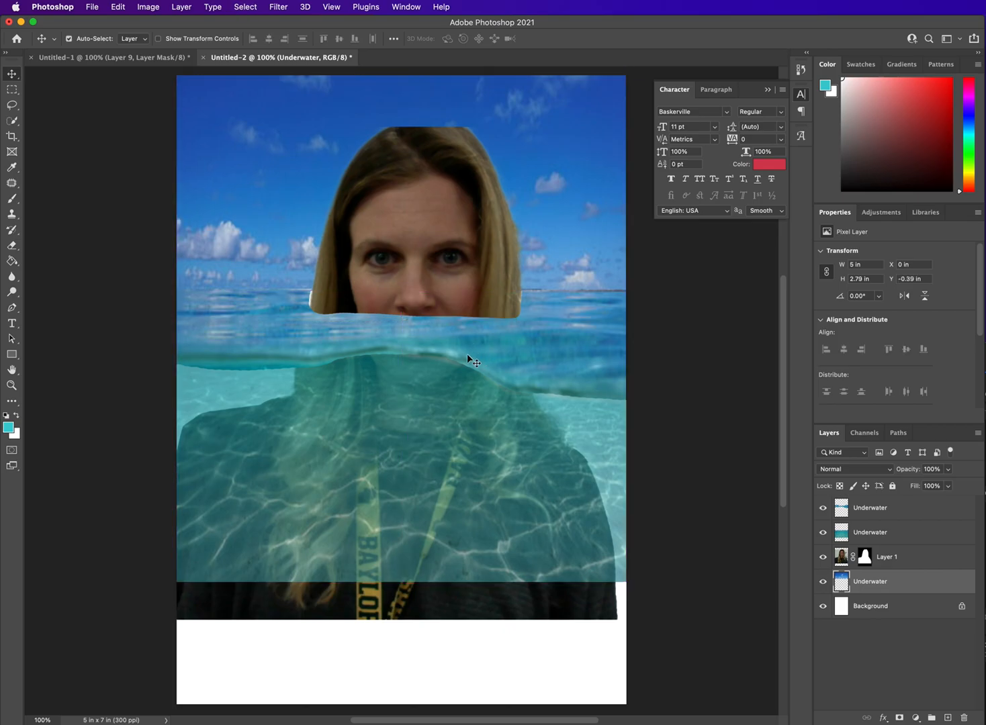
# Step: Nudge the topmost water strip layer up to about Y -0.48 in to align it with the water below
pyautogui.moveTo(285, 325); pyautogui.dragTo(290, 330)
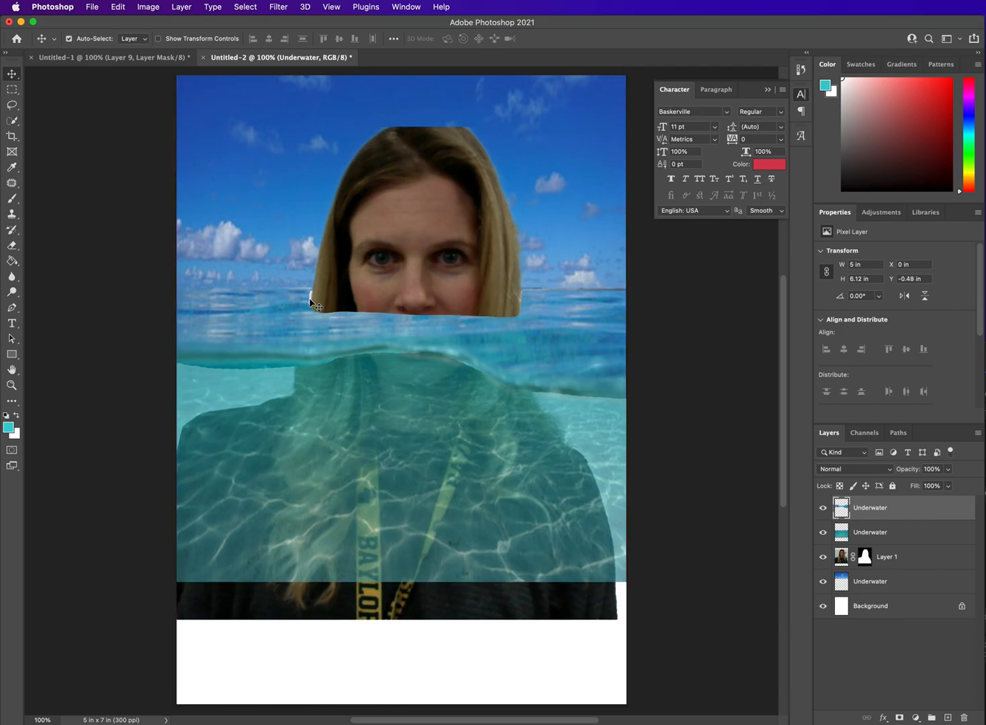
pyautogui.press('super+t')
pyautogui.moveTo(178, 311); pyautogui.dragTo(177, 310)
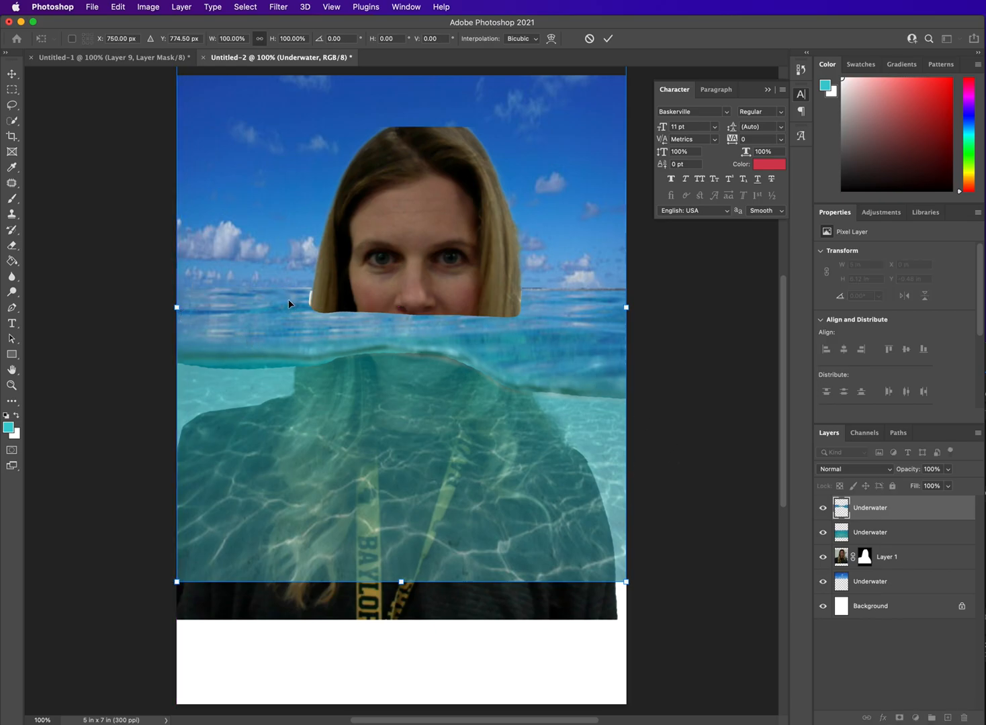
pyautogui.press('Return')
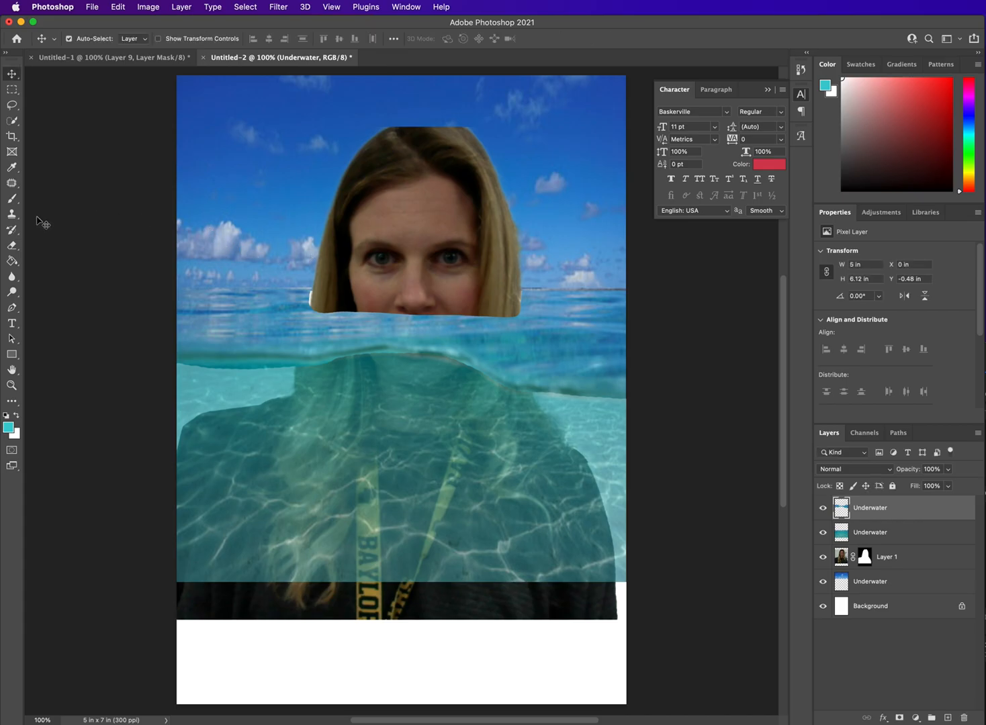
# Step: Widen the portrait on Layer 1 to 8.38 in with Free Transform and shift it to about X -1.54 in
pyautogui.moveTo(415, 289); pyautogui.dragTo(414, 287)
pyautogui.hotkey('ctrl', 't')
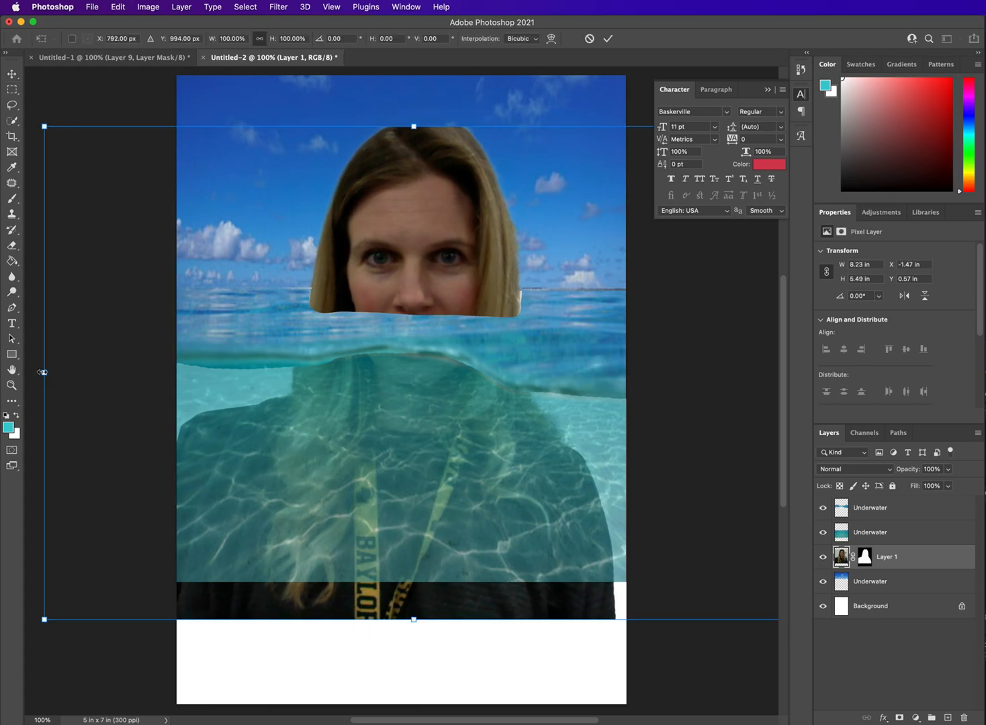
pyautogui.moveTo(42, 372); pyautogui.dragTo(30, 372)
pyautogui.moveTo(388, 301); pyautogui.dragTo(392, 301)
pyautogui.press('Return')
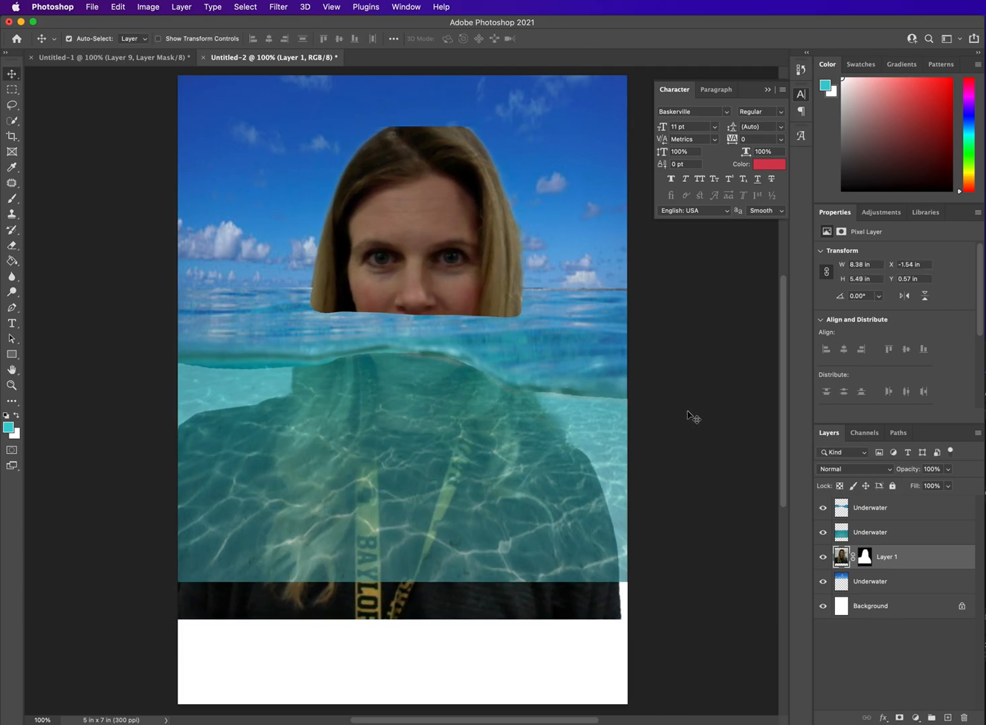
# Step: Switch to Chrome, move its window aside from the canvas, and open a new tab
pyautogui.scroll(3, 687, 412)
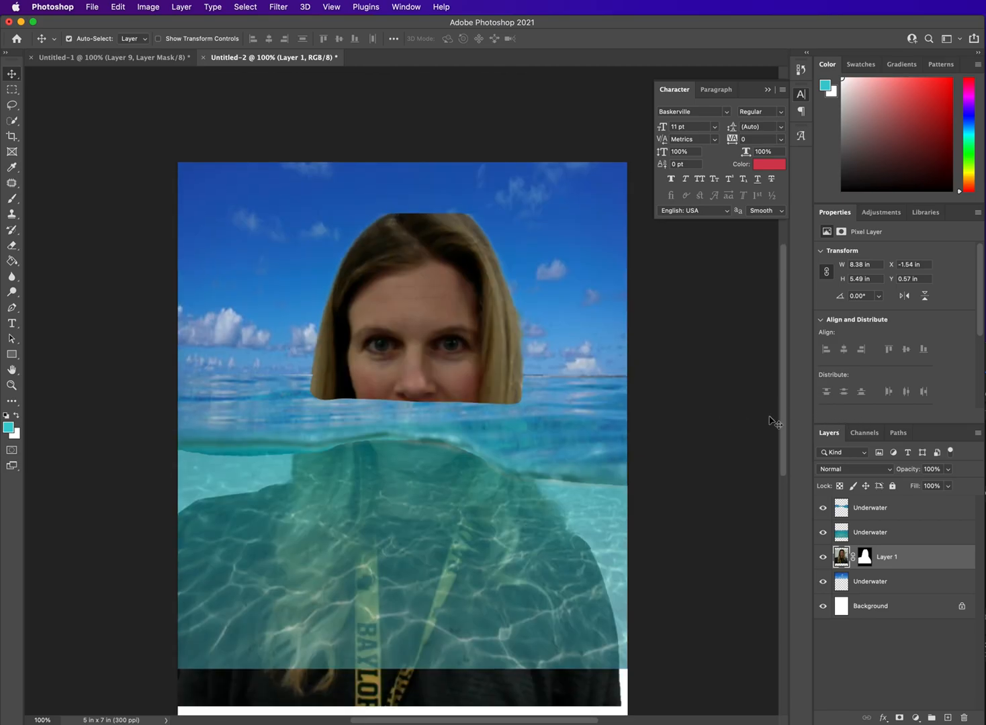
pyautogui.press('super+Tab')
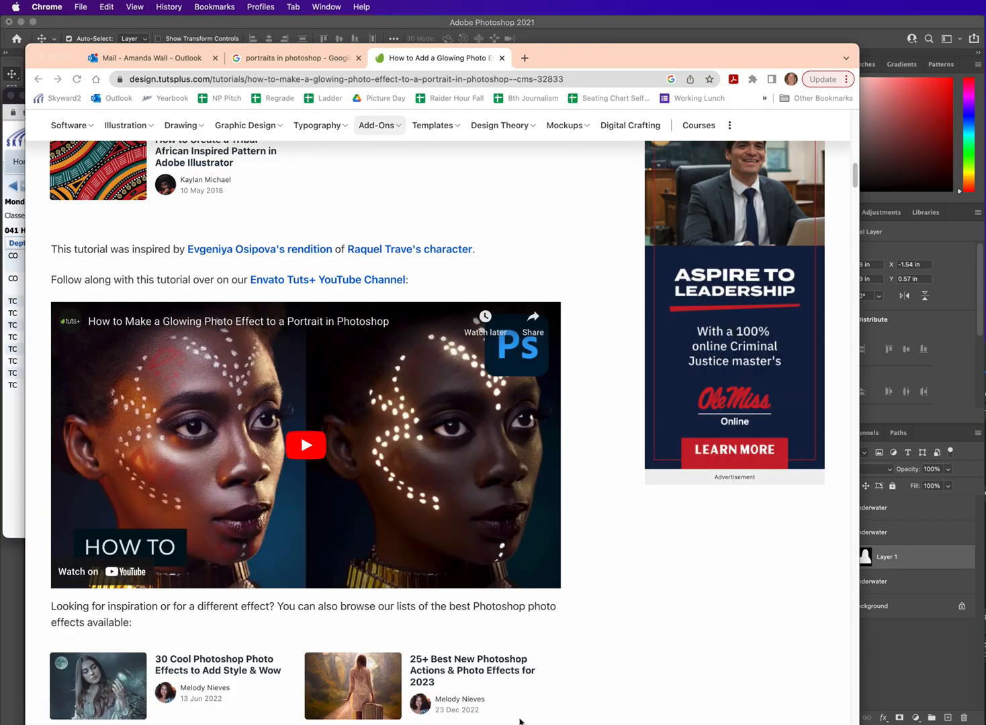
pyautogui.moveTo(583, 59); pyautogui.dragTo(985, 121)
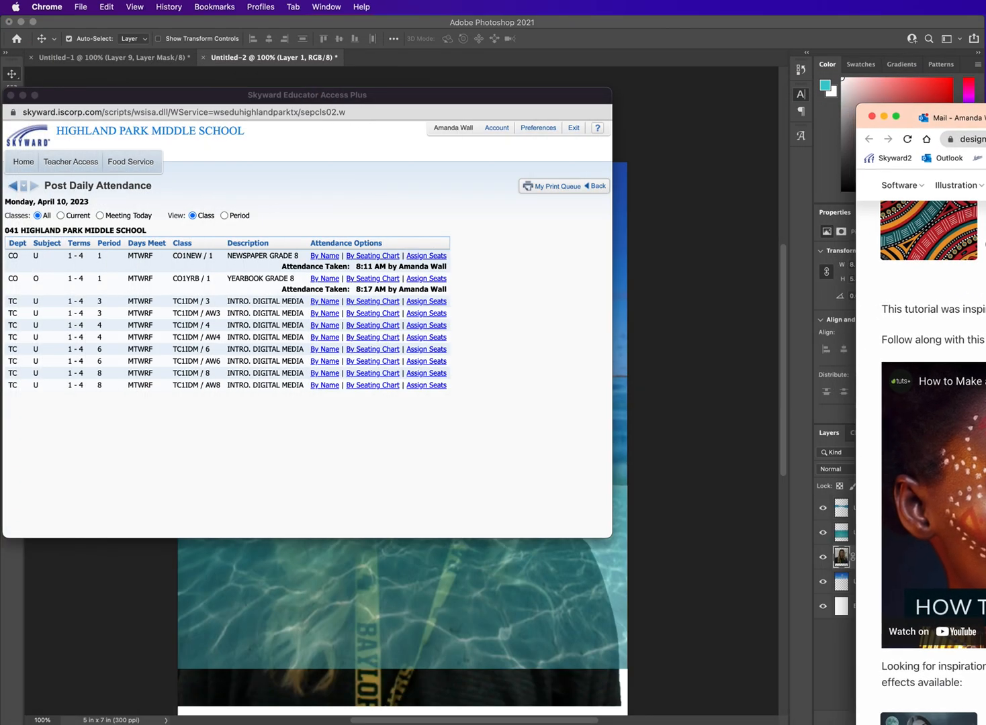
pyautogui.press('super+t')
pyautogui.click(968, 139)
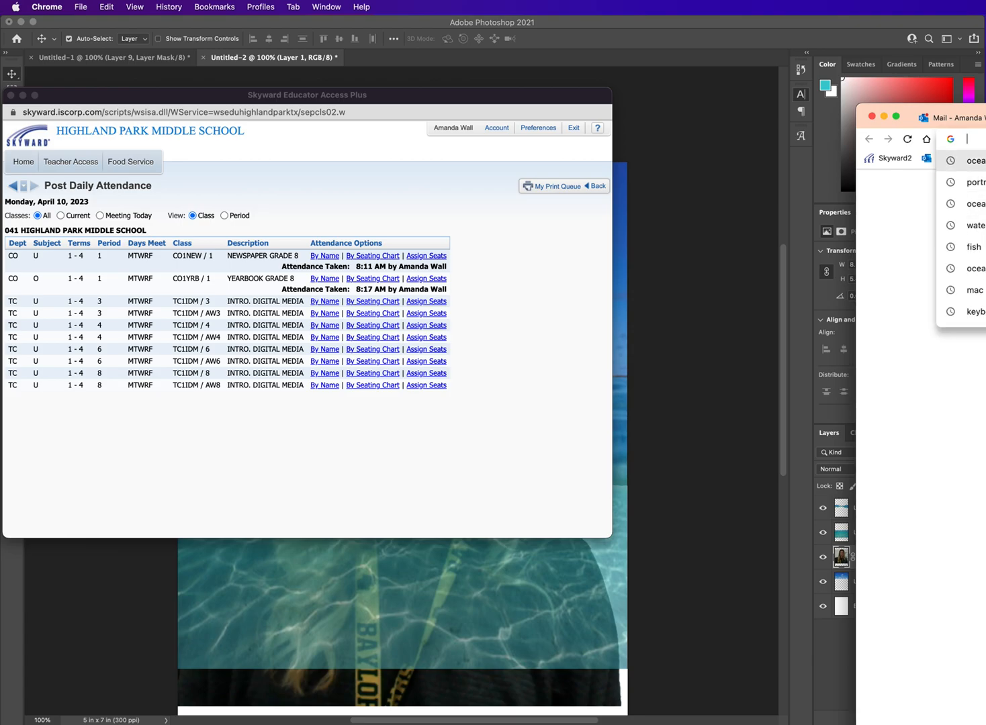
# Step: Search Google for tropical fish
pyautogui.write('fish')
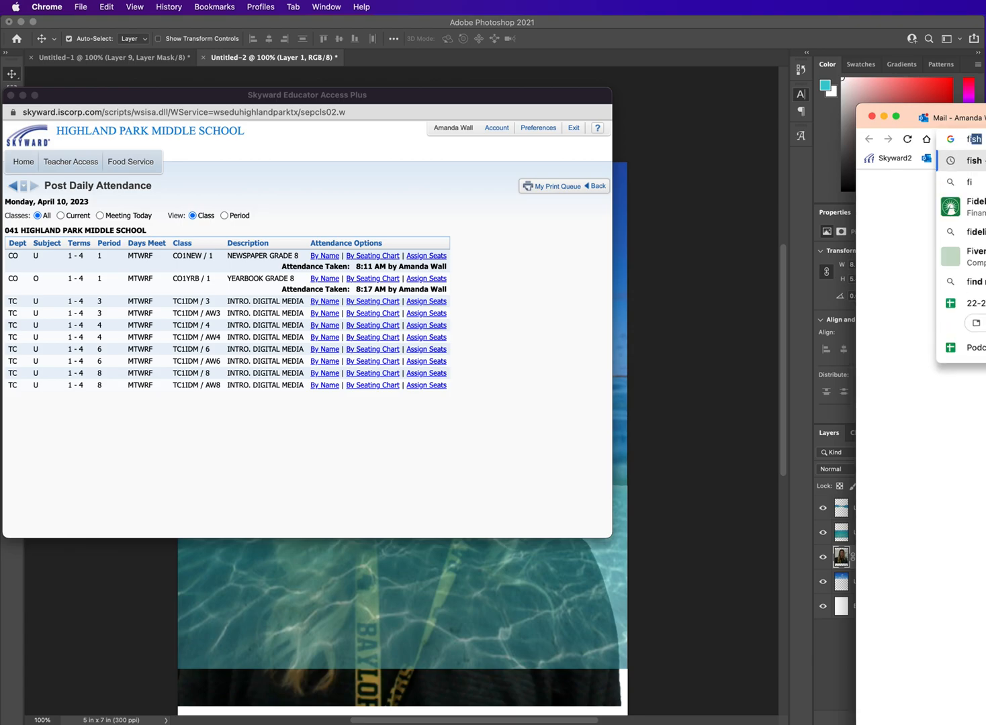
pyautogui.press('BackSpace')
pyautogui.press('BackSpace')
pyautogui.press('BackSpace')
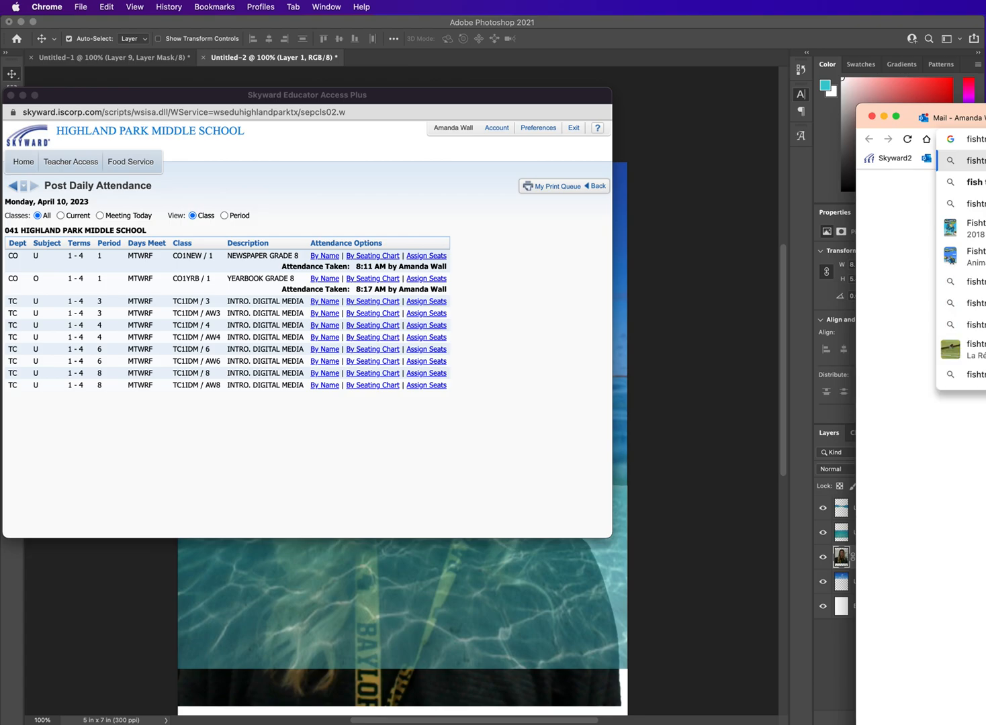
pyautogui.press('BackSpace')
pyautogui.write('tropi')
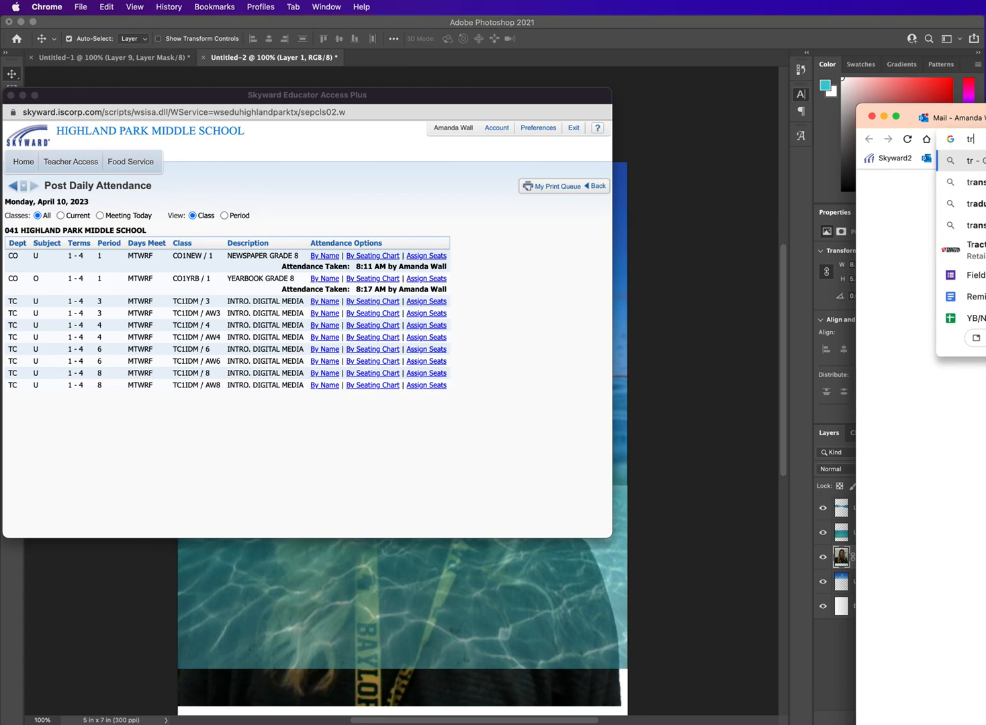
pyautogui.press('Return')
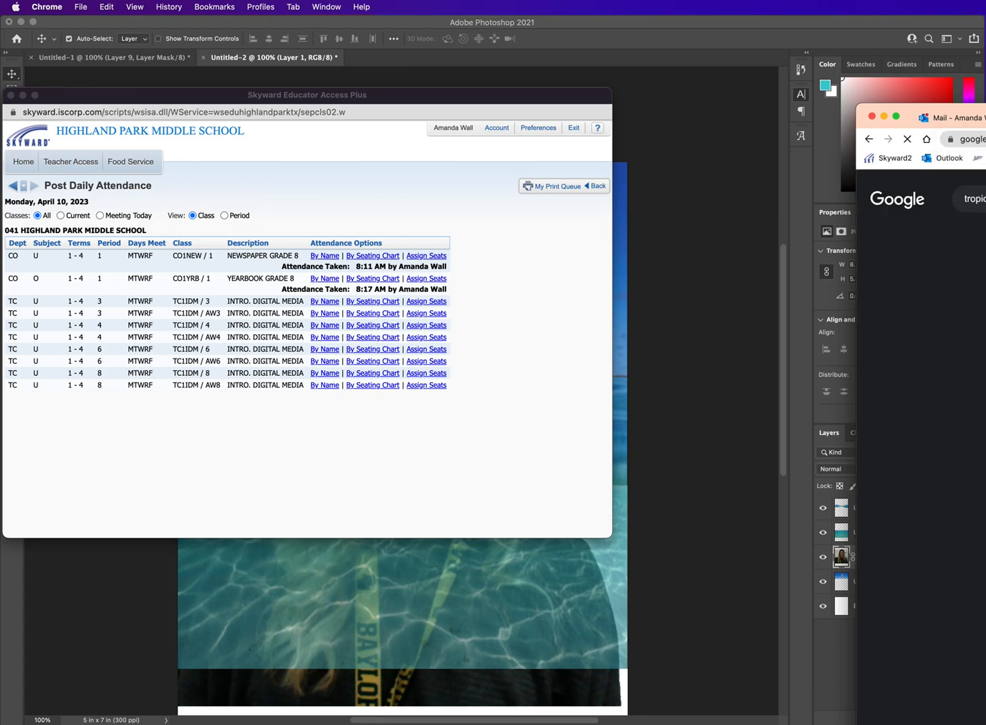
# Step: Minimize the attendance window covering the canvas and browse the image results for tropical fish with more of the browser window in view
pyautogui.click(22, 95)
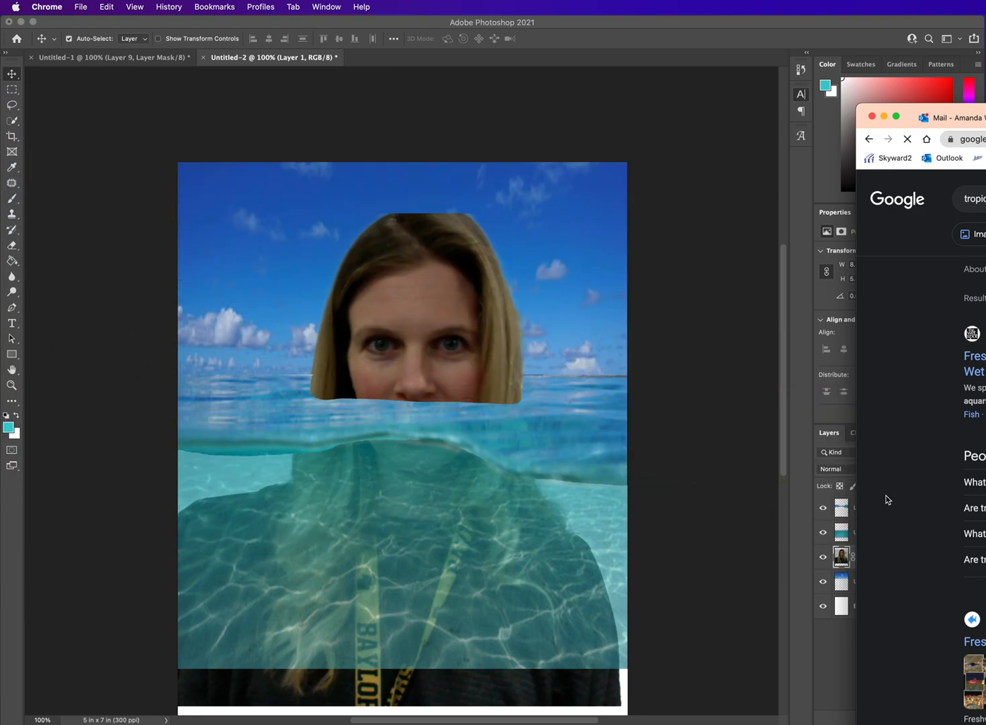
pyautogui.click(978, 235)
pyautogui.moveTo(907, 117); pyautogui.dragTo(787, 87)
pyautogui.scroll(-3, 917, 354)
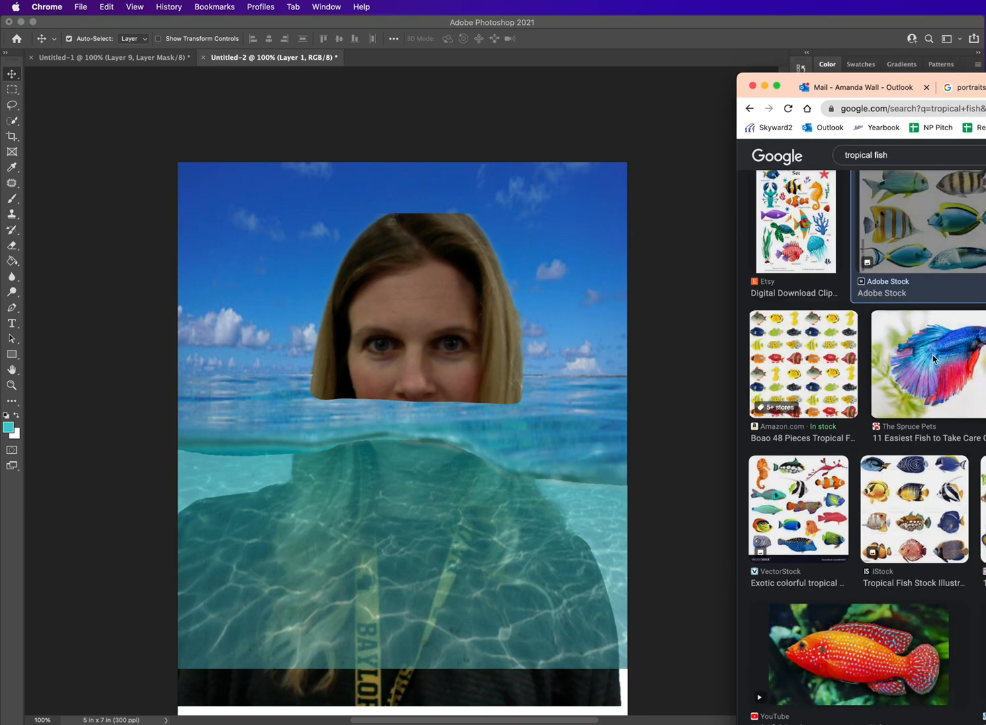
# Step: Bring the Adobe Stock sheet of six fish into the composite at about X 0.76 in, Y 3.2 in, and remove its background
pyautogui.moveTo(960, 238); pyautogui.dragTo(440, 595)
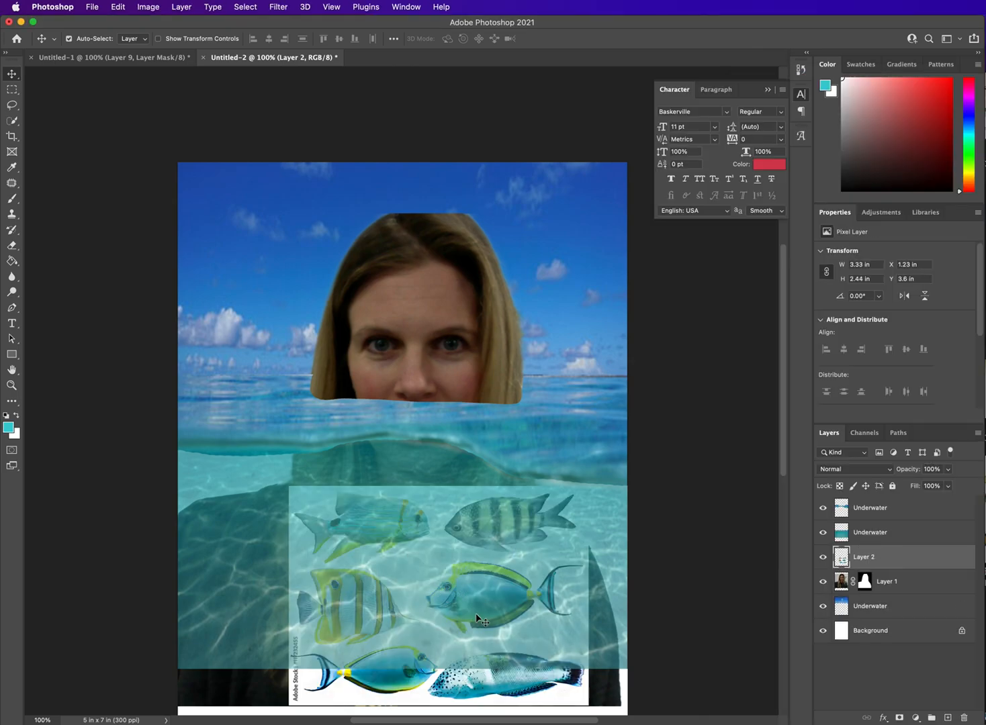
pyautogui.moveTo(539, 664); pyautogui.dragTo(496, 626)
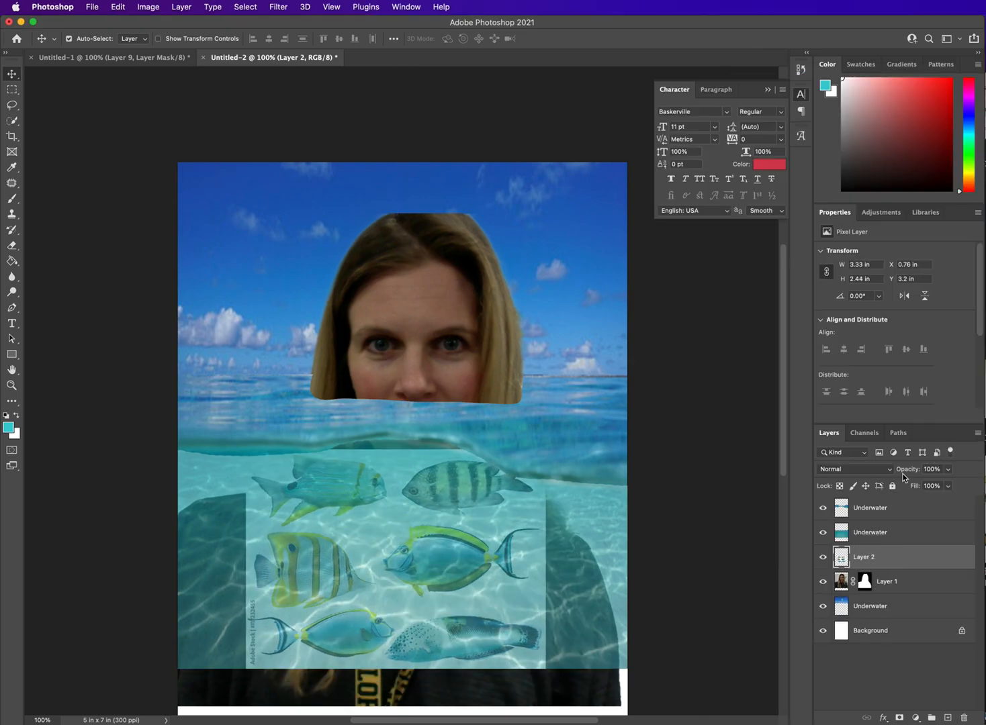
pyautogui.scroll(-4, 982, 381)
pyautogui.click(907, 356)
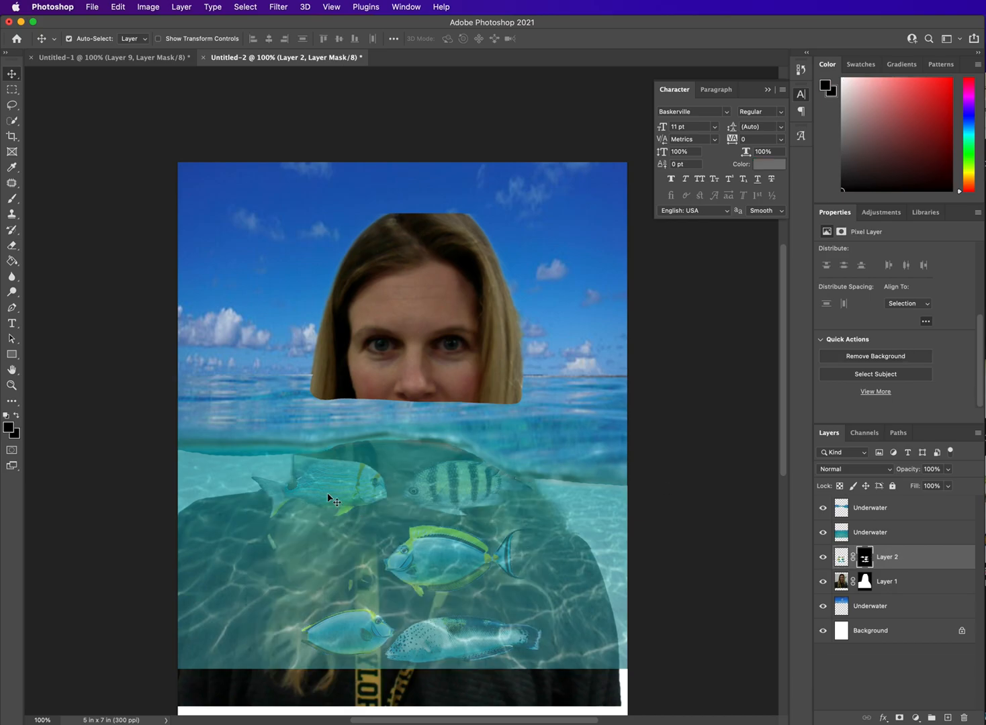
# Step: Try to shift the semi-transparent Underwater layer slightly and undo the move
pyautogui.moveTo(347, 497)
pyautogui.mouseDown()
pyautogui.moveTo(303, 497)
pyautogui.moveTo(360, 493)
pyautogui.moveTo(341, 499)
pyautogui.mouseUp()
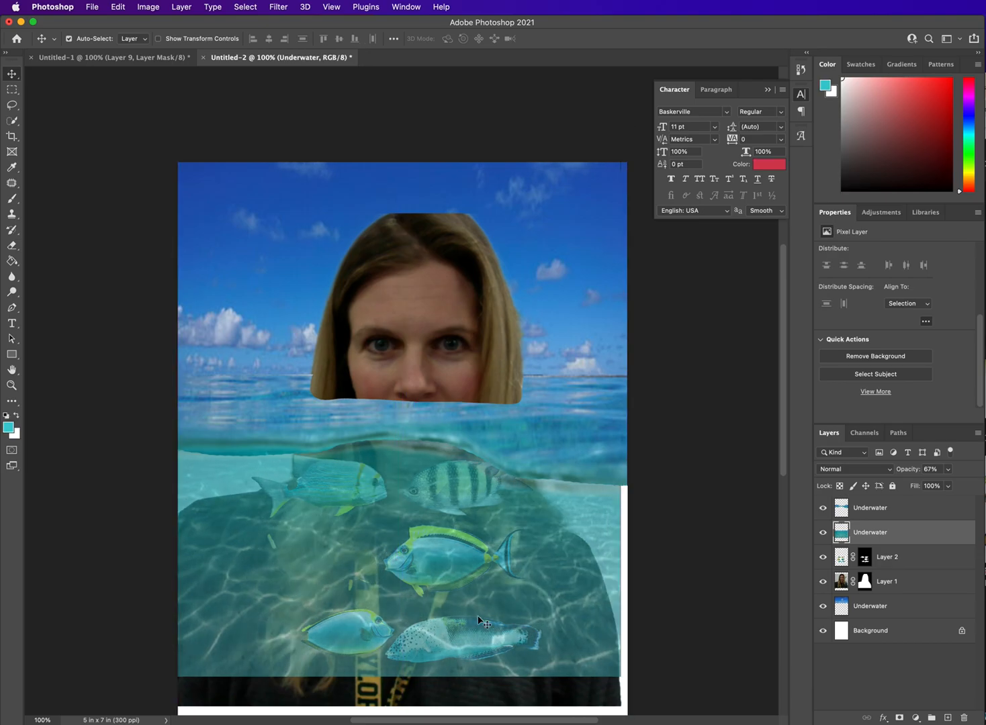
pyautogui.press('super+z')
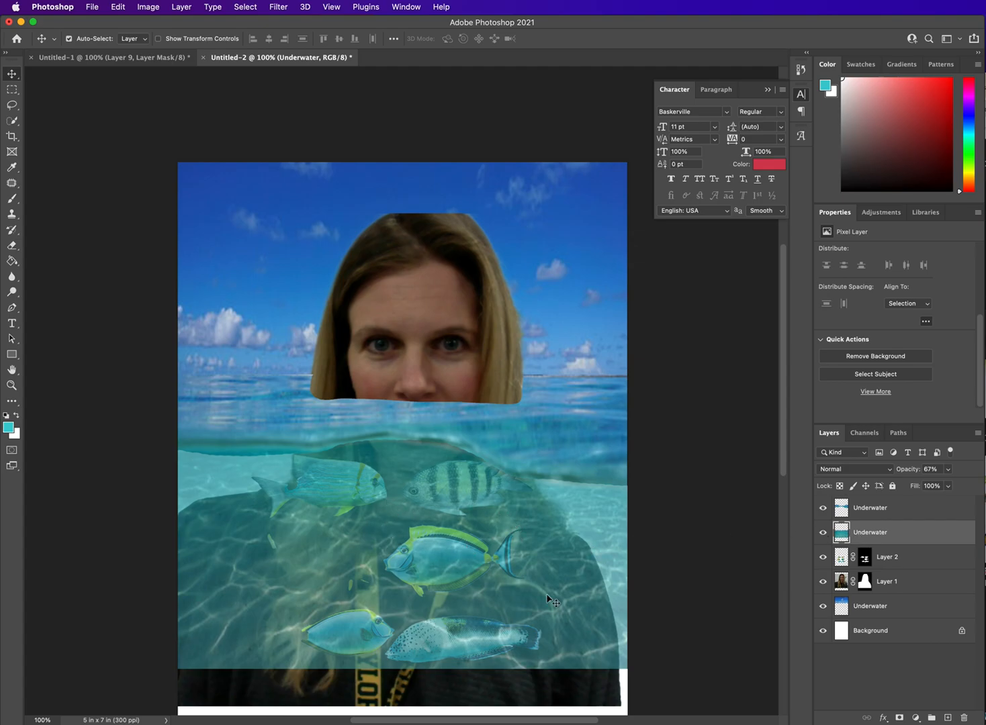
# Step: Deselect all layers and take an area screenshot of the composite from the top of the sky to the lower edge of the water
pyautogui.click(714, 555)
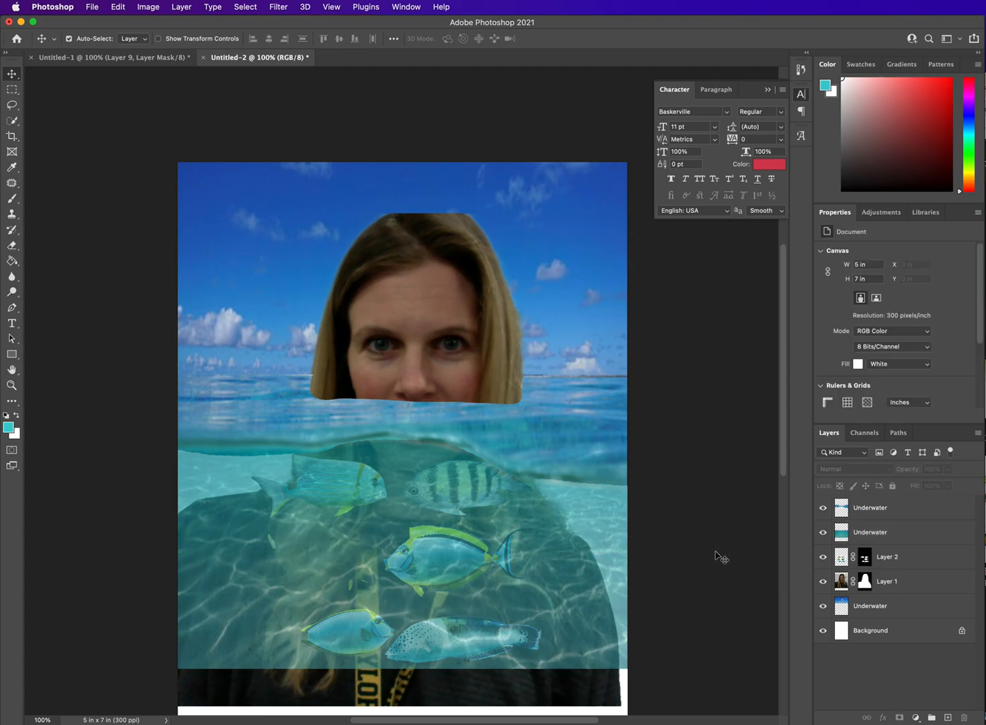
pyautogui.press('shift+super+4')
pyautogui.moveTo(179, 164); pyautogui.dragTo(629, 665)
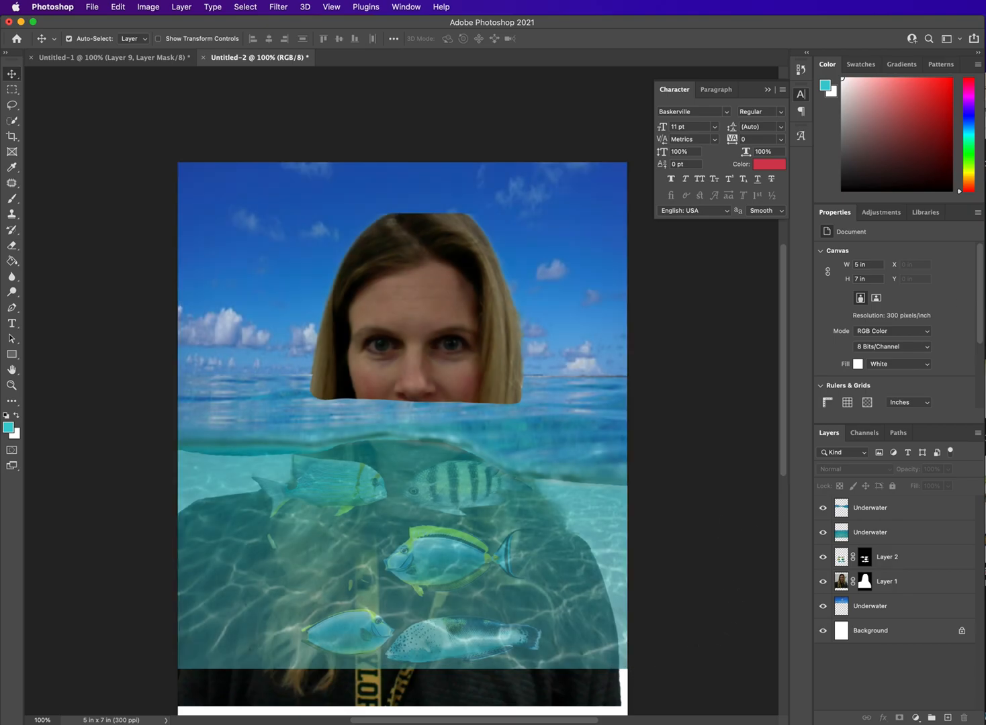